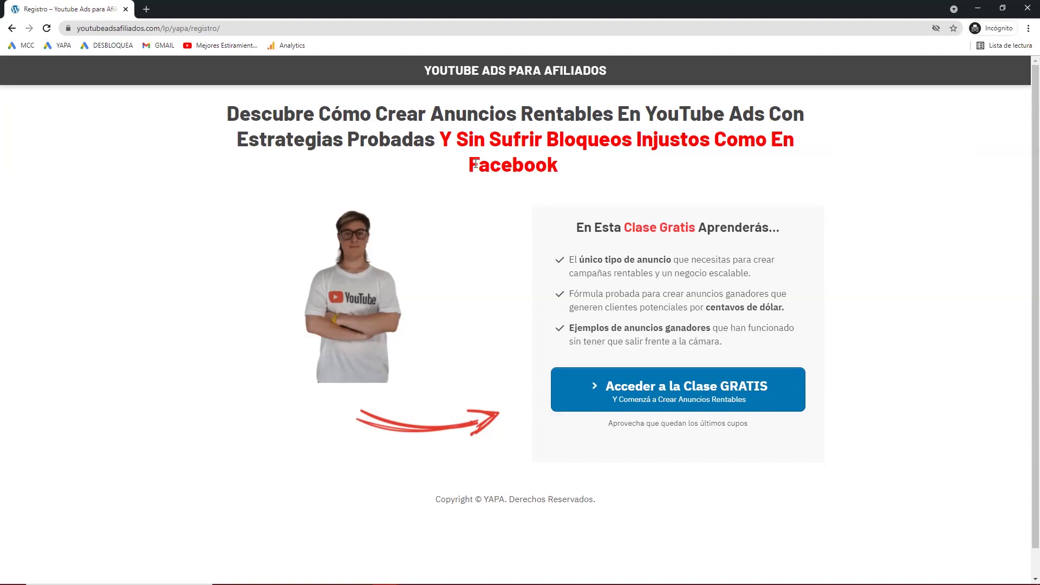
- Dismiss the registration pop-up and highlight the headline's "Sufrir Bloqueos Injustos Como En Facebook" wording on the landing page
mouse_move(437, 15)
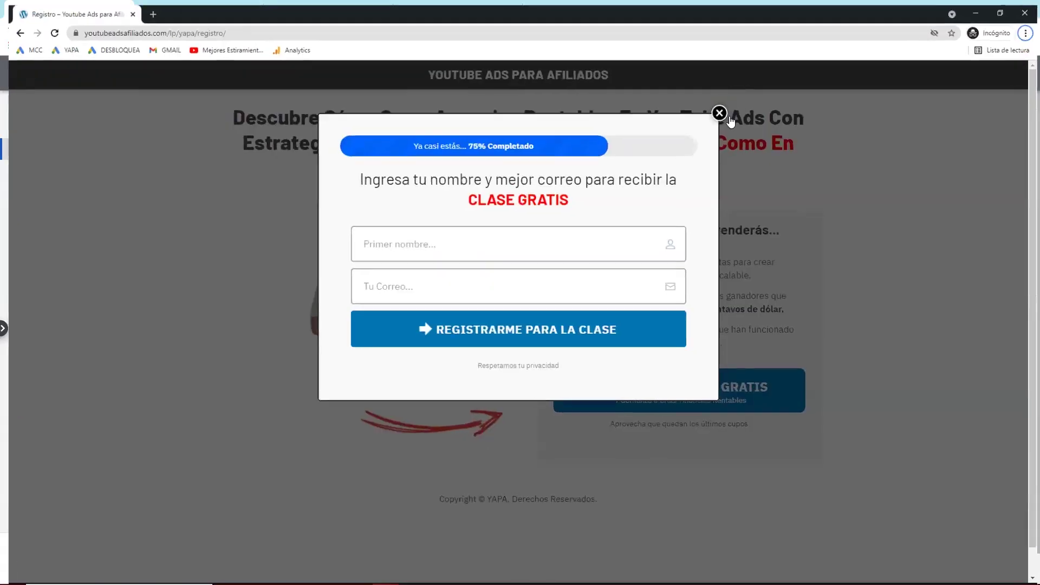
key(Escape)
drag(489, 142, 558, 164)
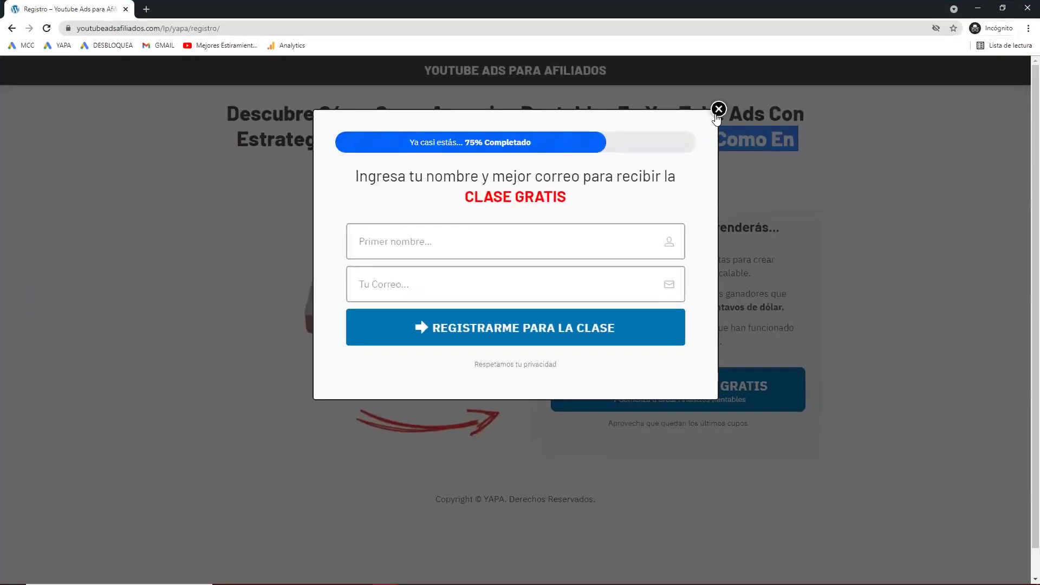
click(719, 110)
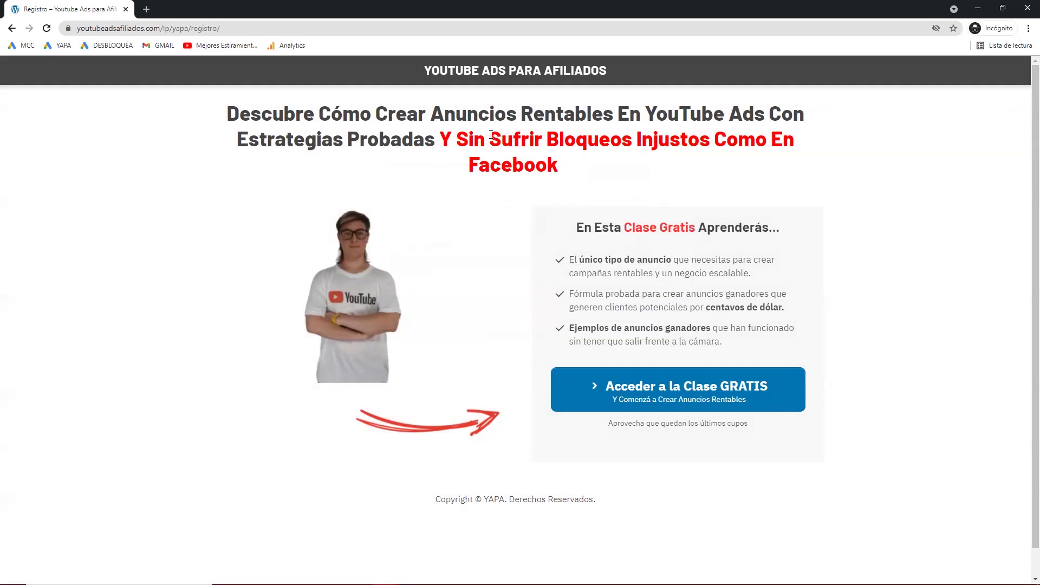
drag(492, 135, 564, 172)
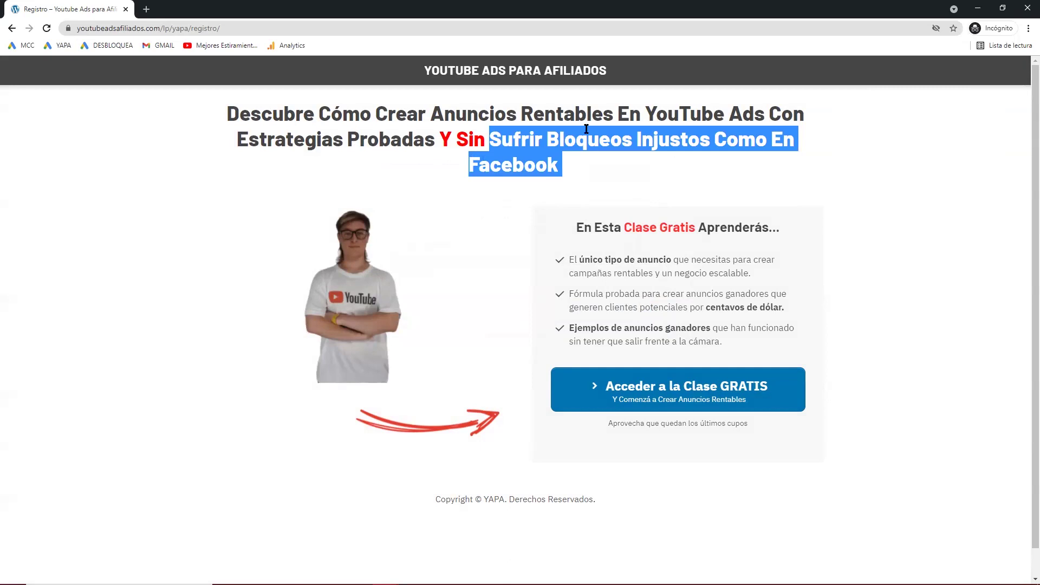
- Shrink the incognito window showing the registration page and minimize it to reveal the Google Ads campaigns
mouse_move(251, 5)
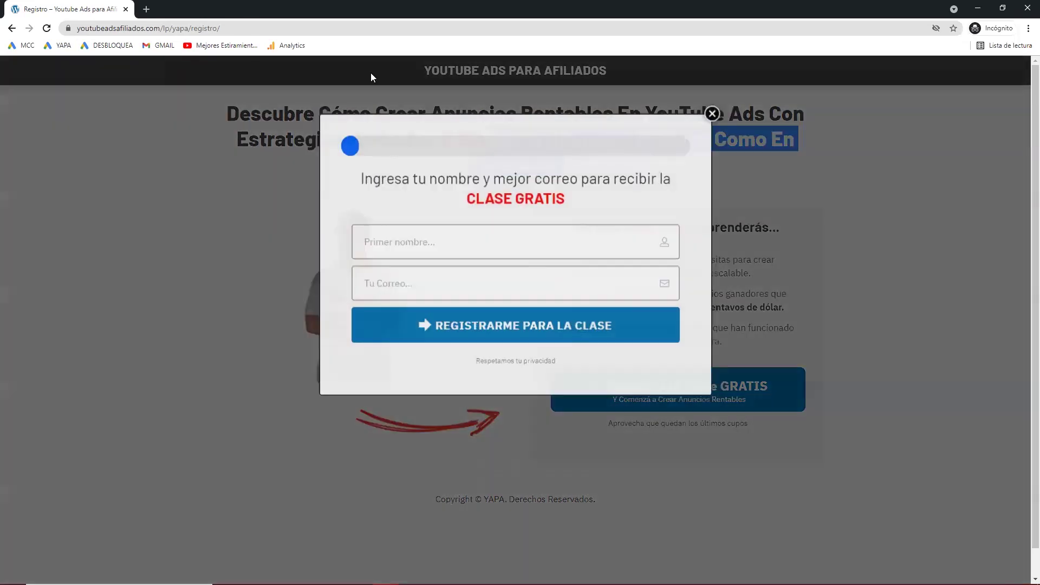
click(346, 68)
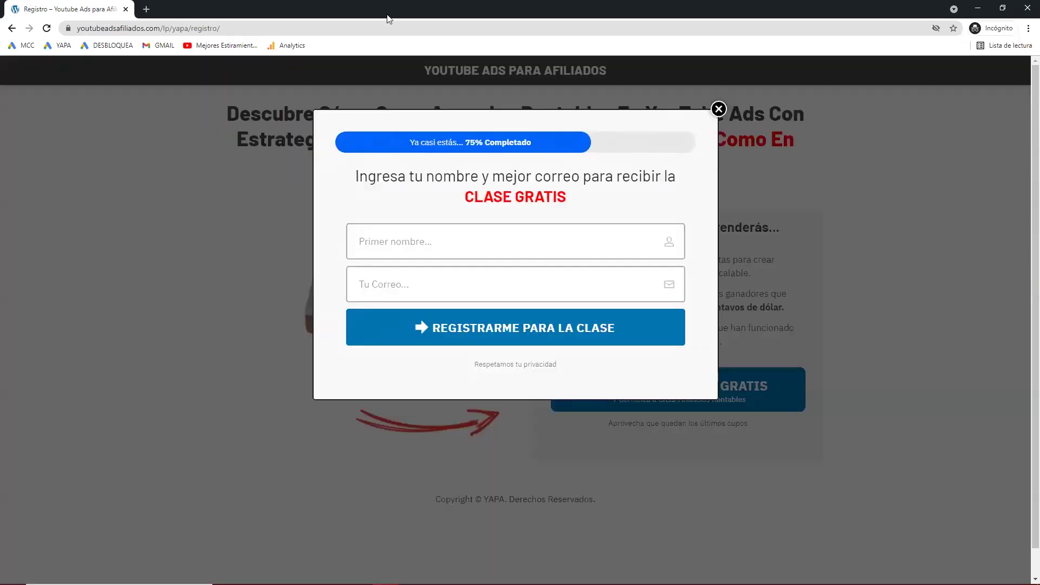
double_click(390, 12)
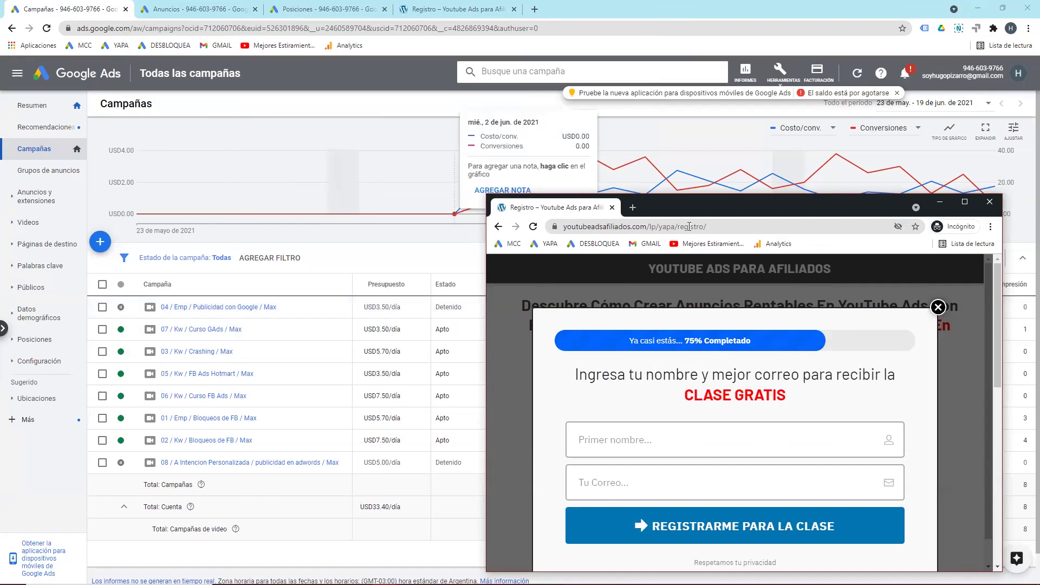
click(940, 202)
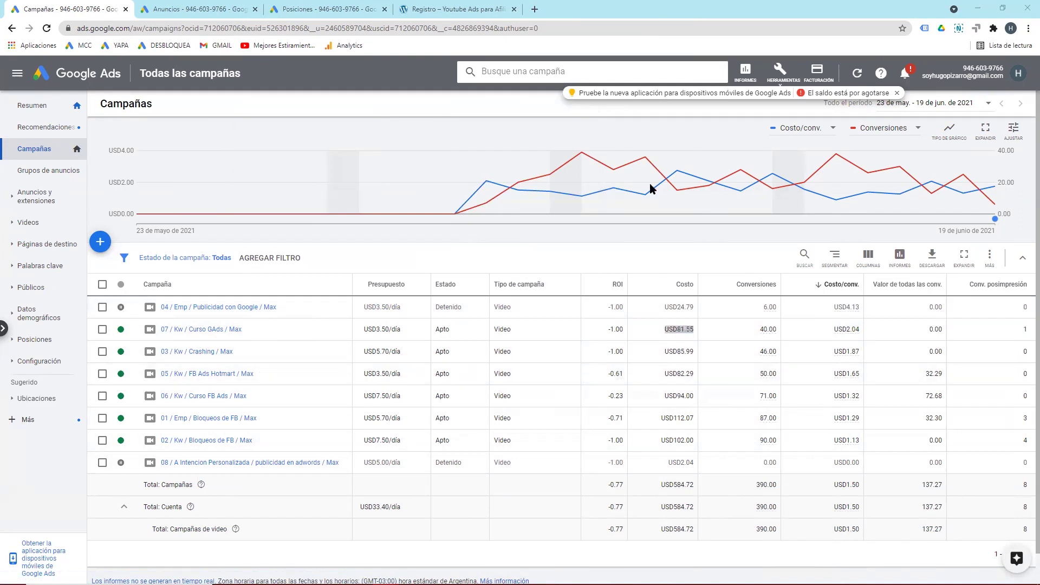
- Switch to Google Optimize, open the experience "Personalizacion de LP de YAPA para Google Ads" and review its targeting and site changes heading
key(alt+Tab)
key(alt+Tab)
key(alt+Tab)
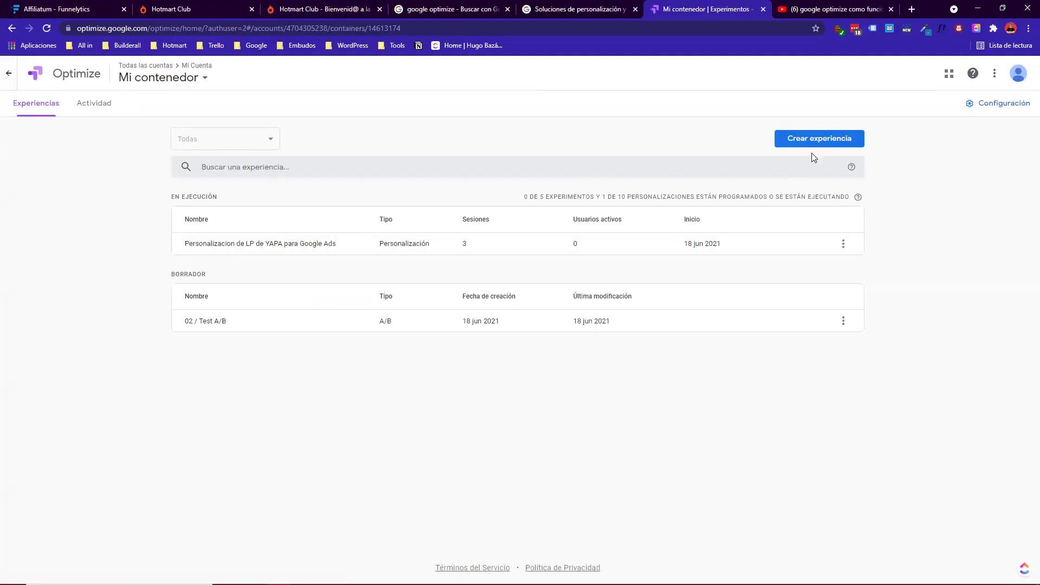
click(250, 247)
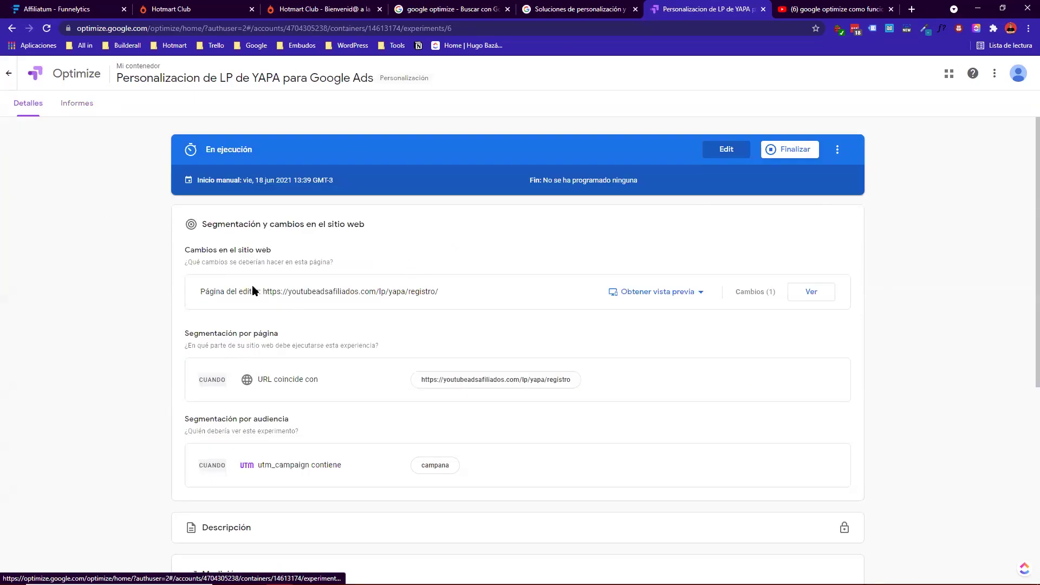
drag(202, 225, 360, 234)
click(390, 223)
- Enable editing of the running experience and open its editor page URL in a new tab to check the headline
drag(264, 291, 439, 291)
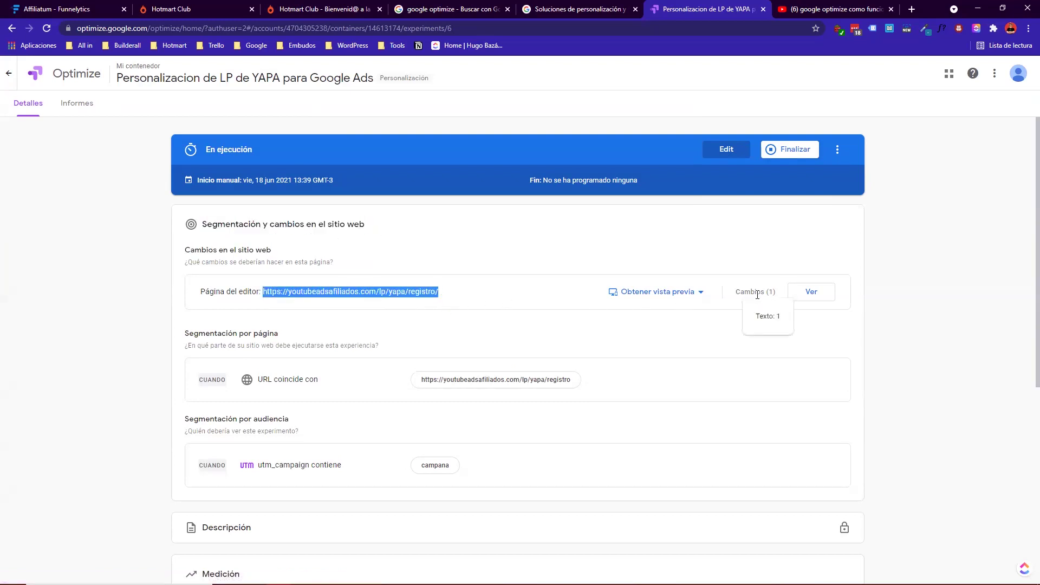
click(727, 149)
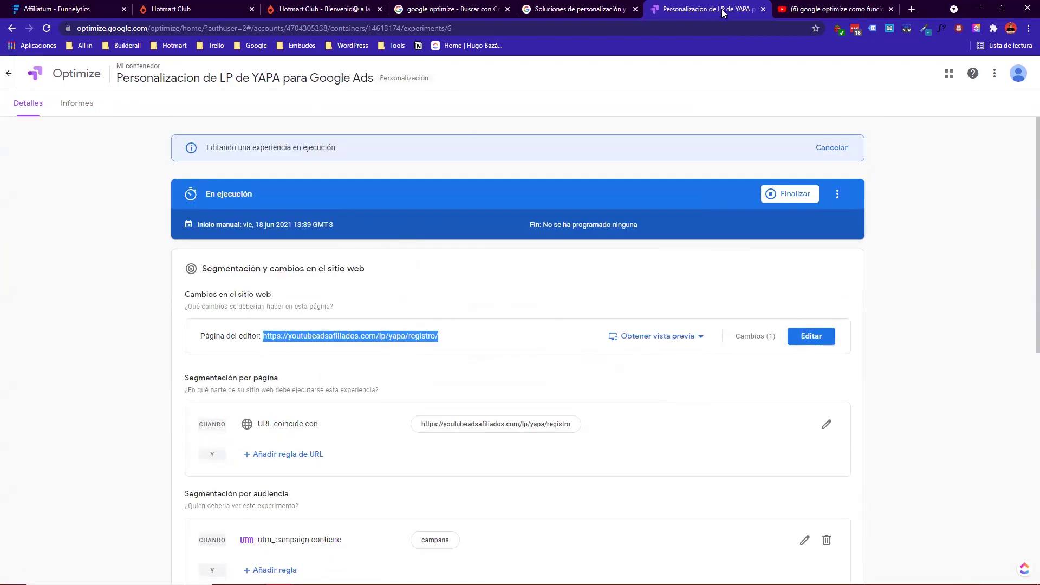
right_click(410, 337)
click(455, 372)
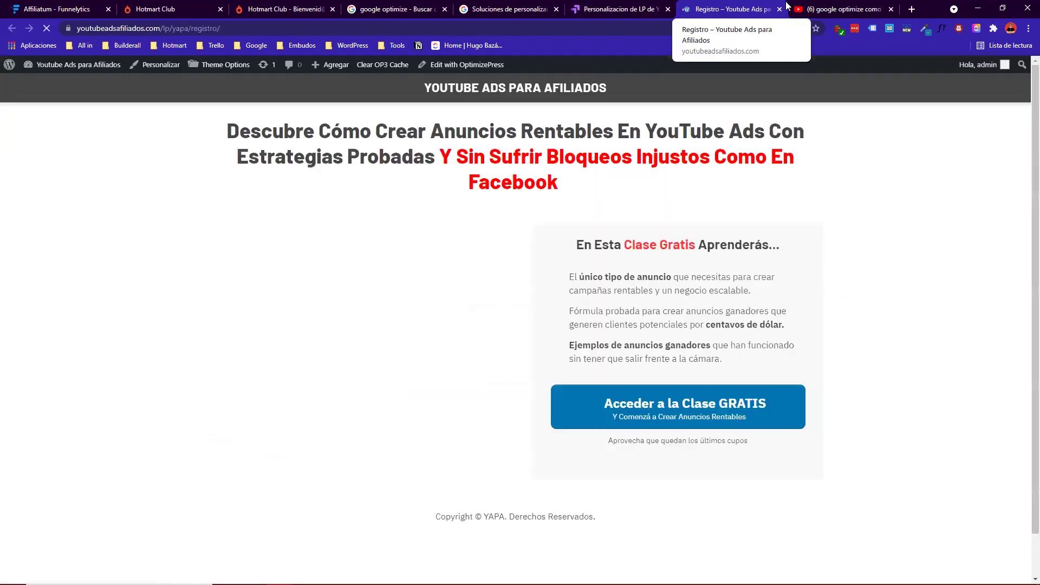
drag(456, 157, 561, 184)
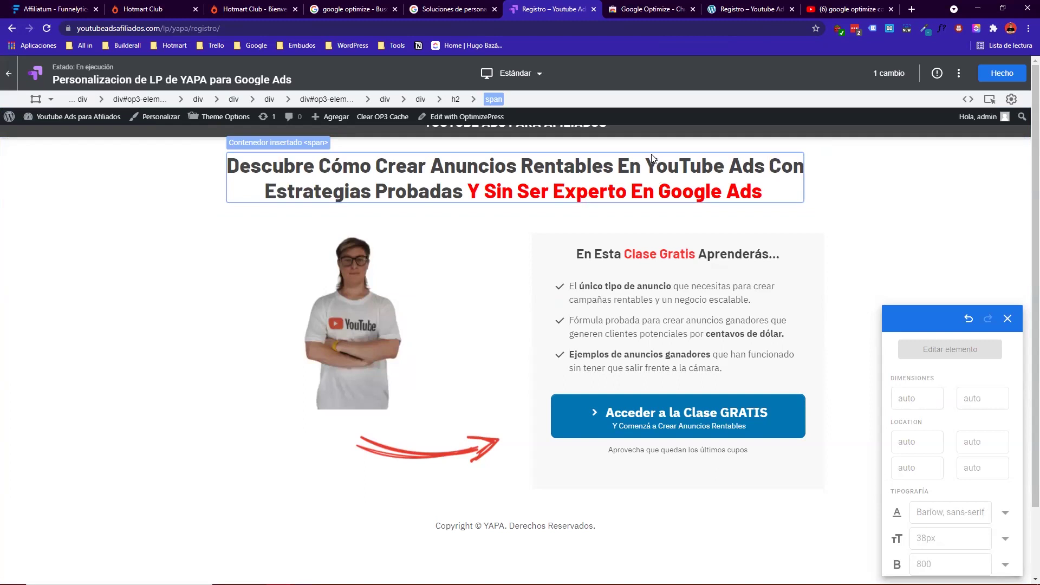
- Open the red headline text "Ser Experto En Google Ads" for editing in the visual page editor
click(639, 168)
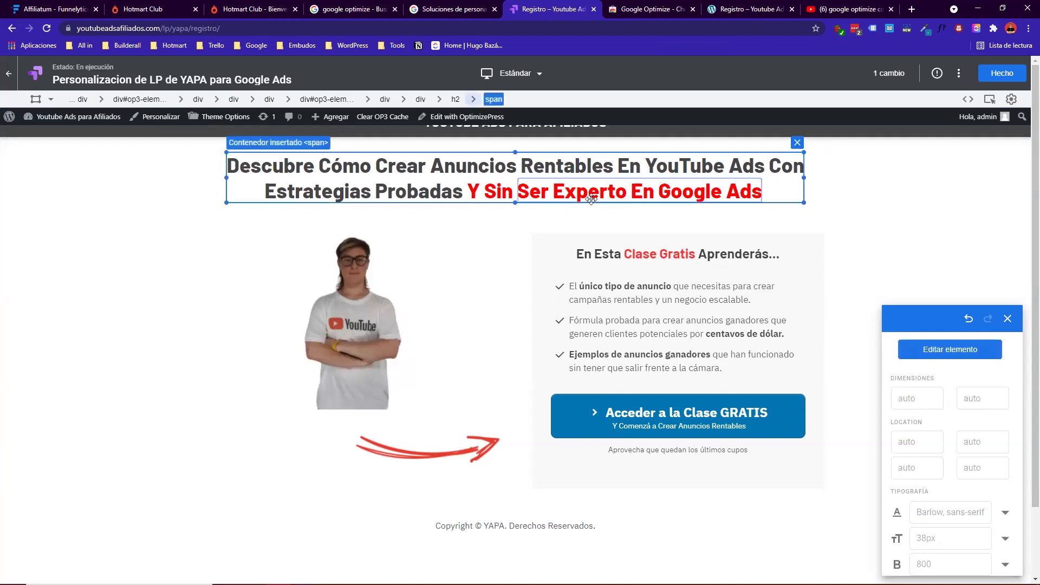
click(746, 187)
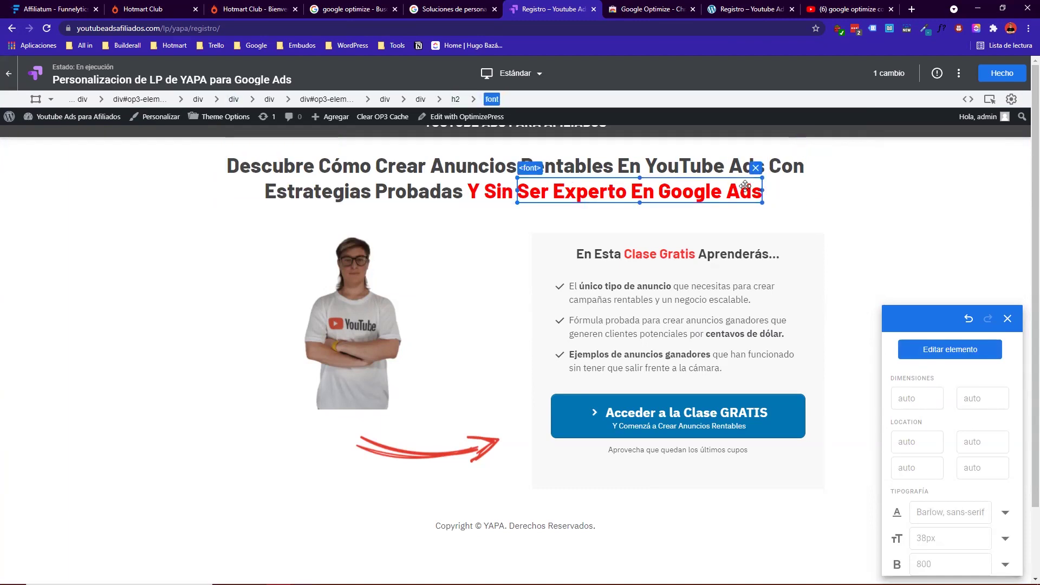
right_click(741, 182)
click(770, 224)
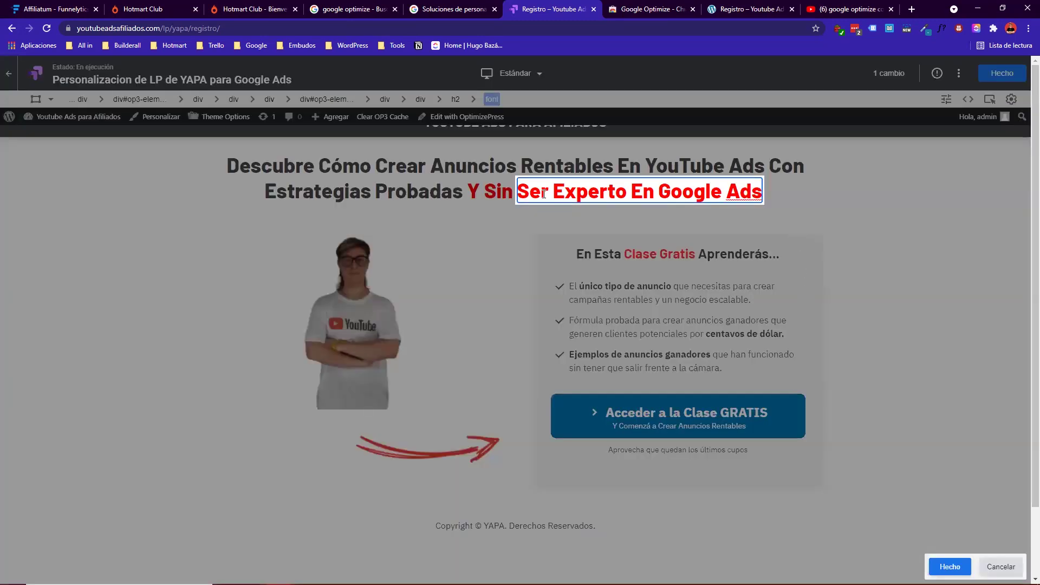
- Compare the original landing page headline with the personalized version in the other browser window, closing the registration pop-up
mouse_move(671, 3)
drag(747, 8, 653, 9)
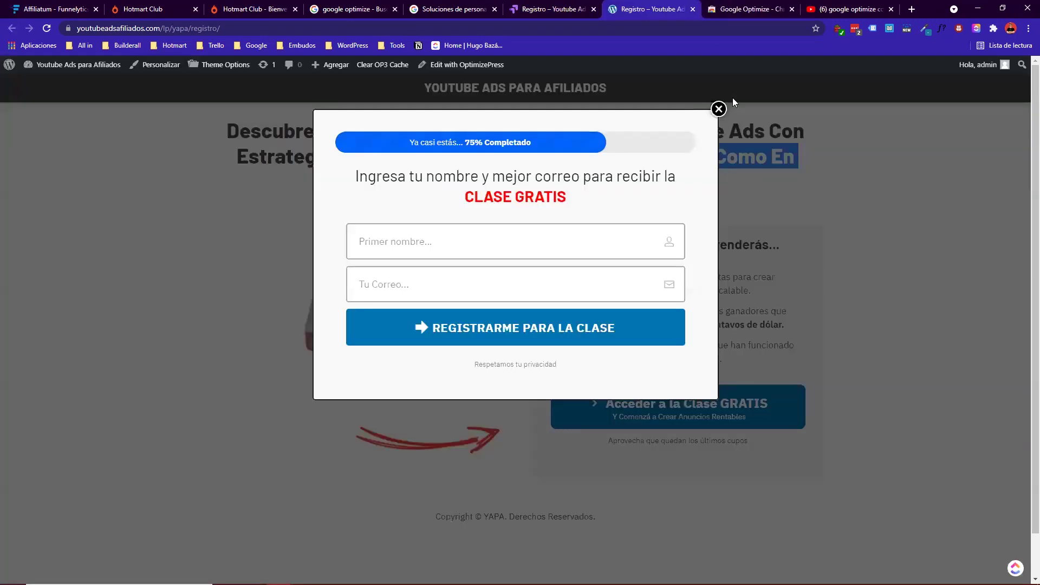
click(716, 107)
drag(457, 157, 559, 182)
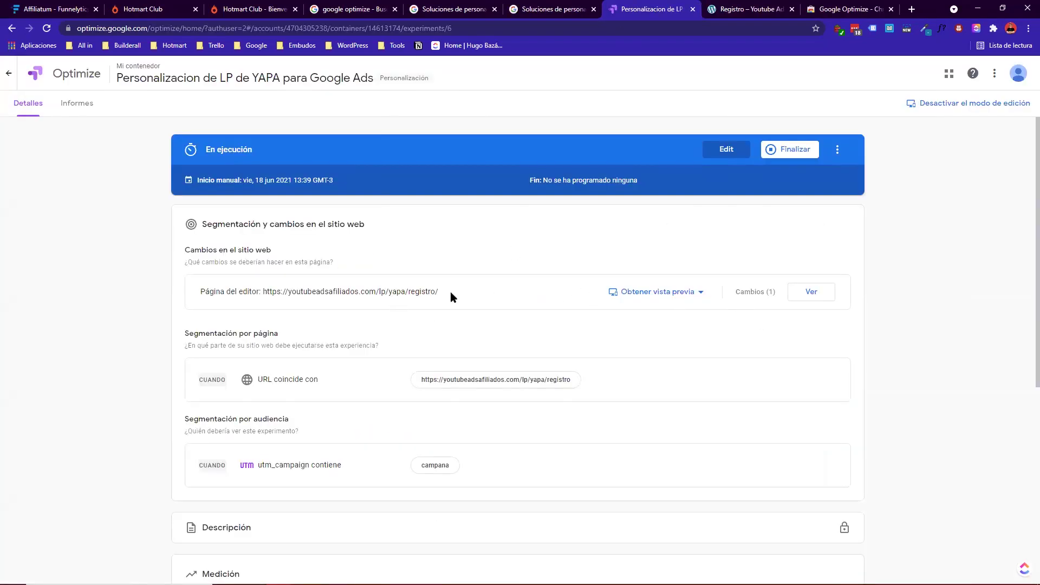
key(alt+Tab)
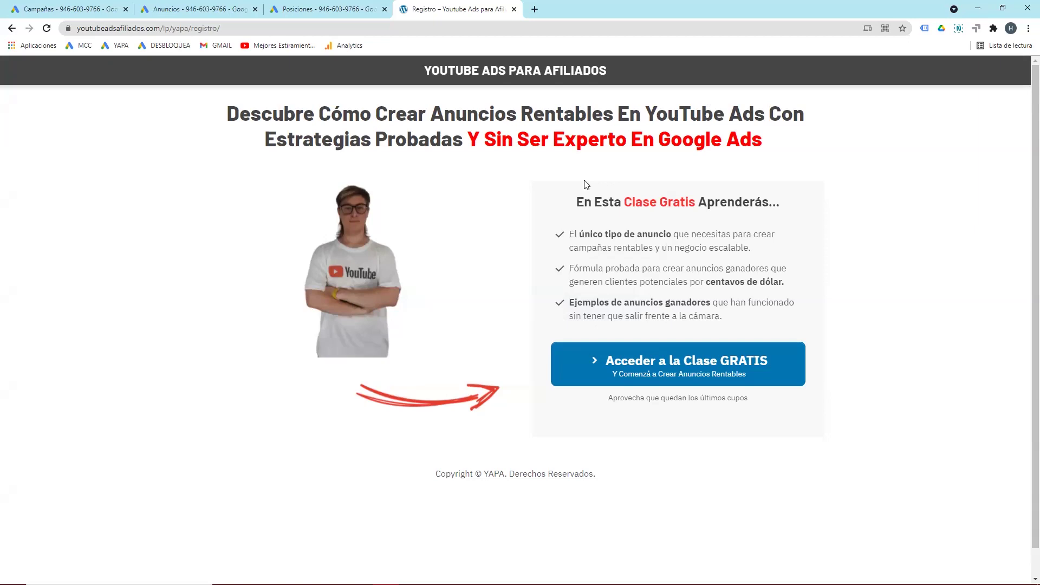
key(alt+Tab)
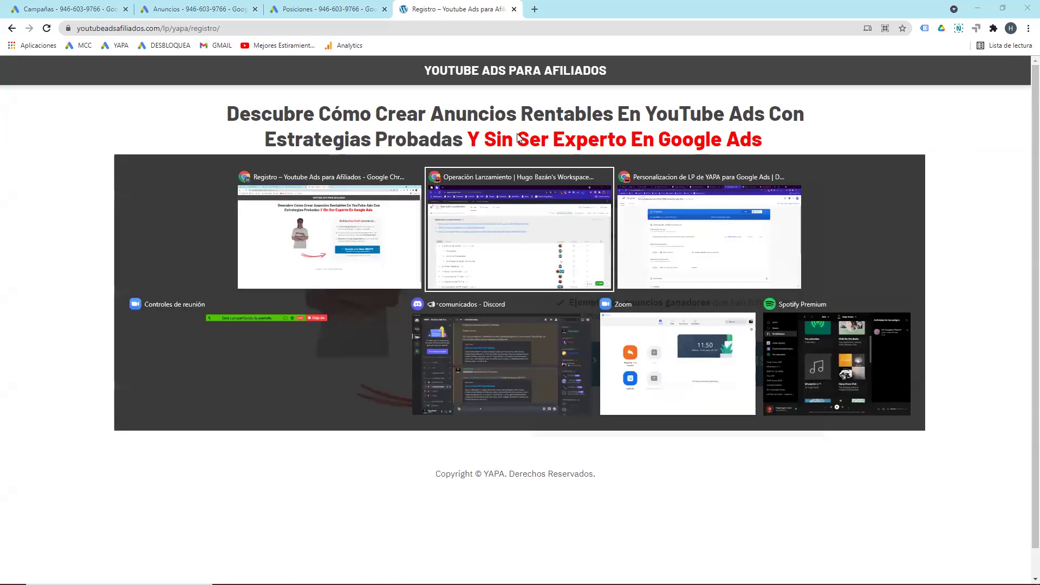
- Review the experience's page targeting and audience targeting sections
scroll(183, 221, down, 2)
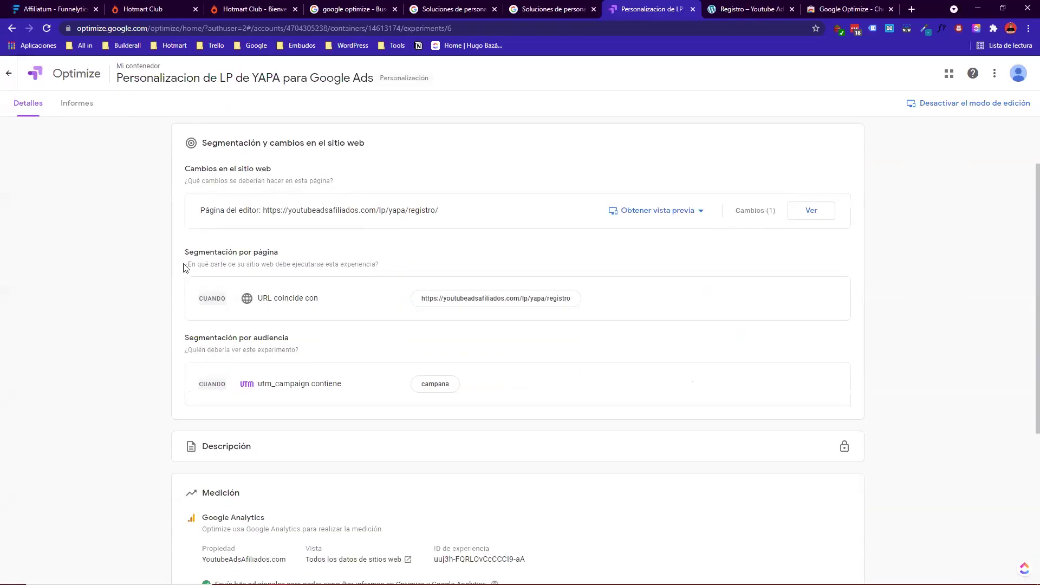
drag(187, 237, 370, 237)
click(370, 237)
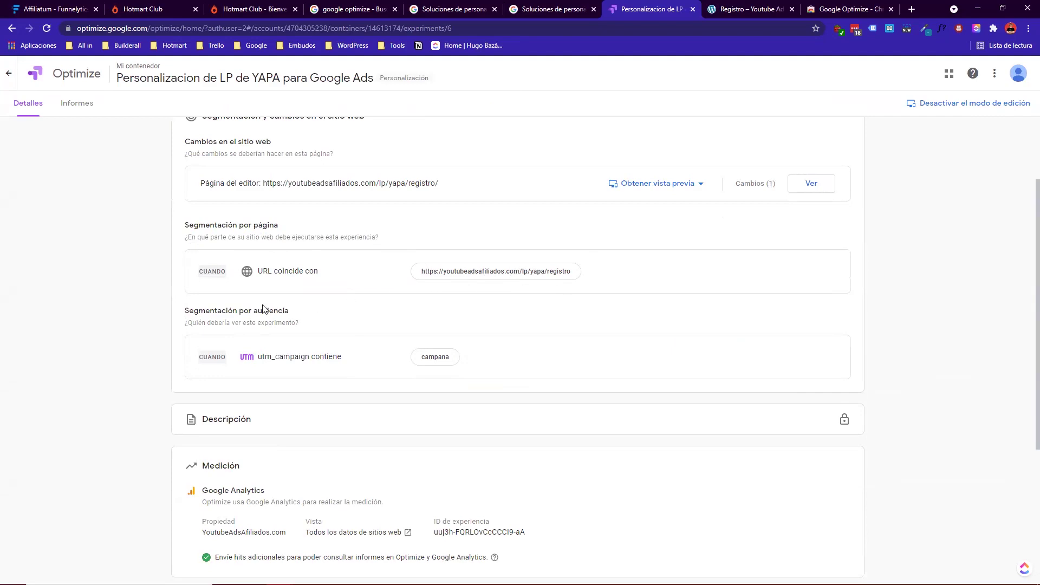
drag(185, 311, 333, 317)
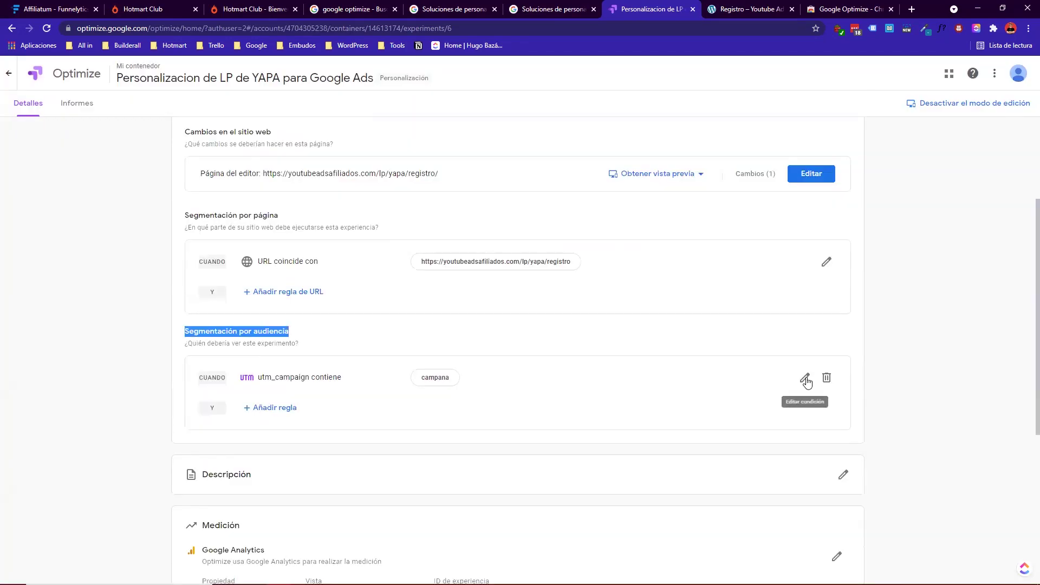
- Explore a Google Ads campaign rule for the audience targeting and read which campaign types are available
click(806, 380)
click(646, 76)
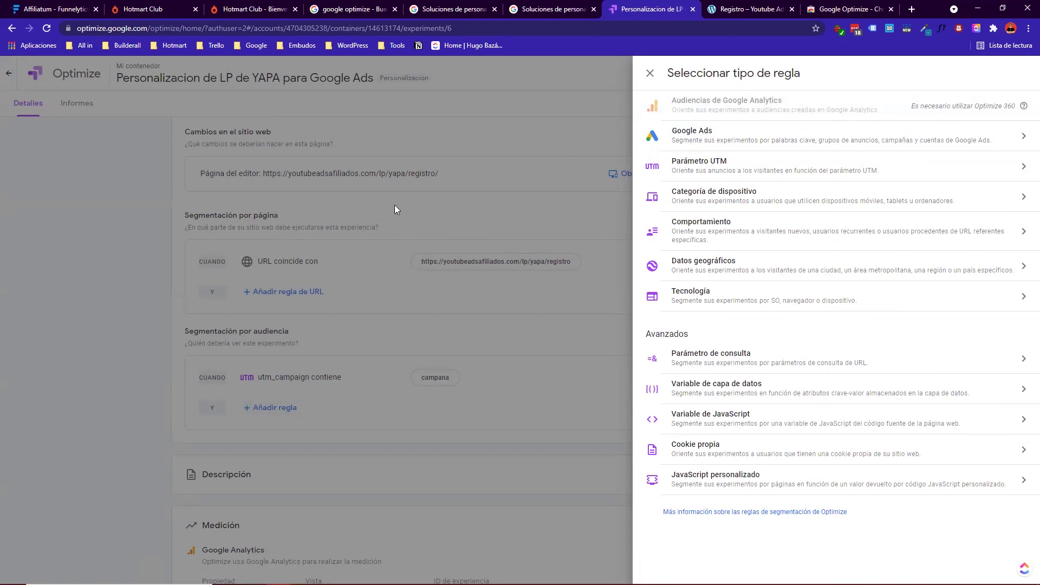
click(715, 145)
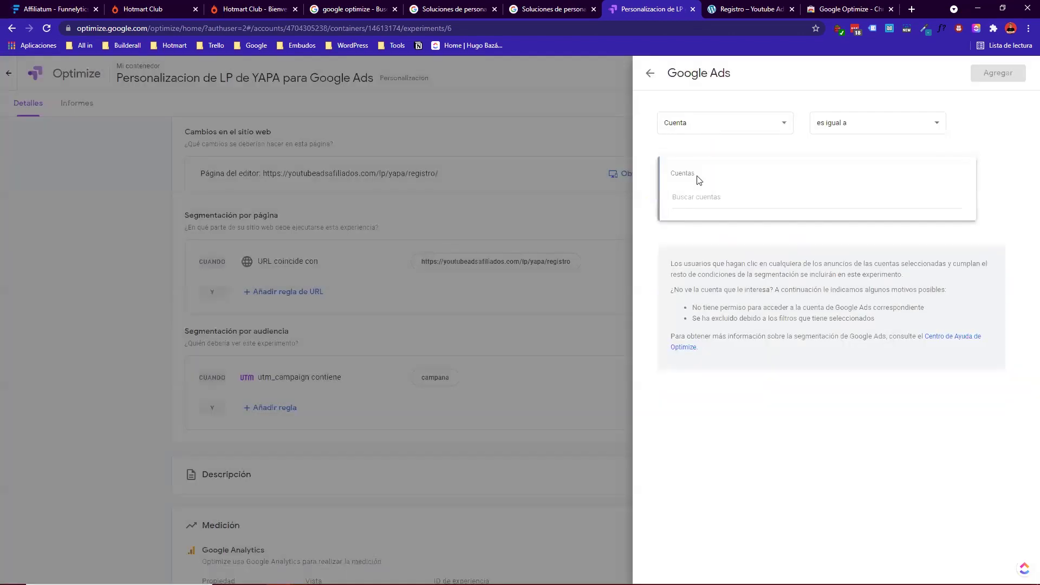
click(700, 217)
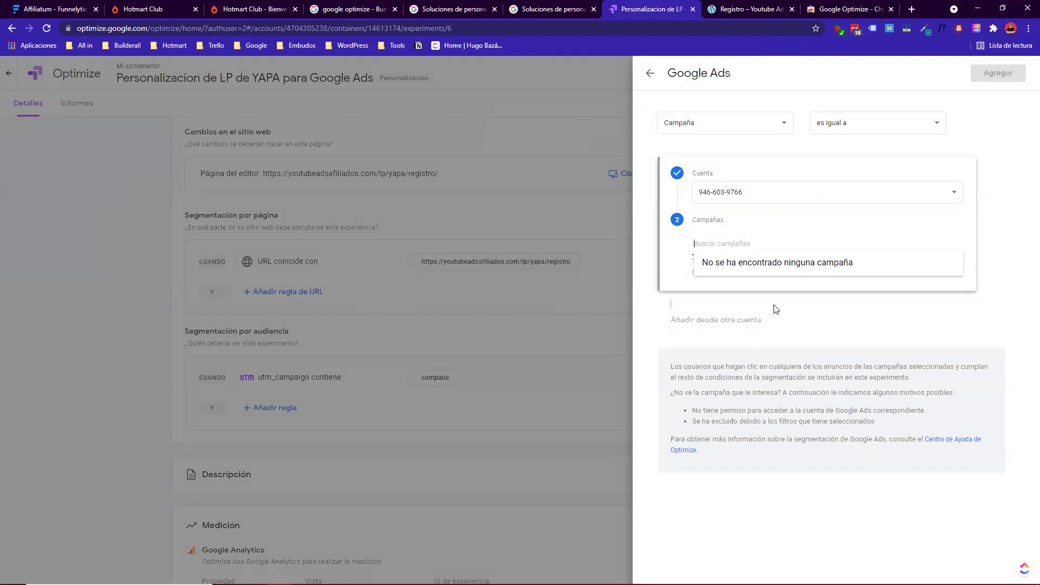
drag(692, 262, 939, 263)
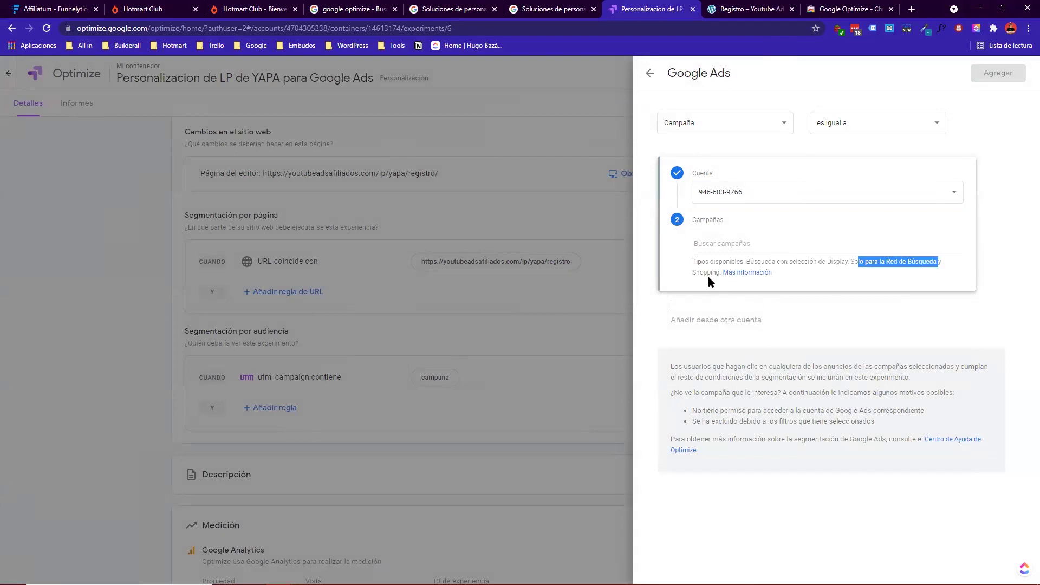
drag(700, 273, 710, 277)
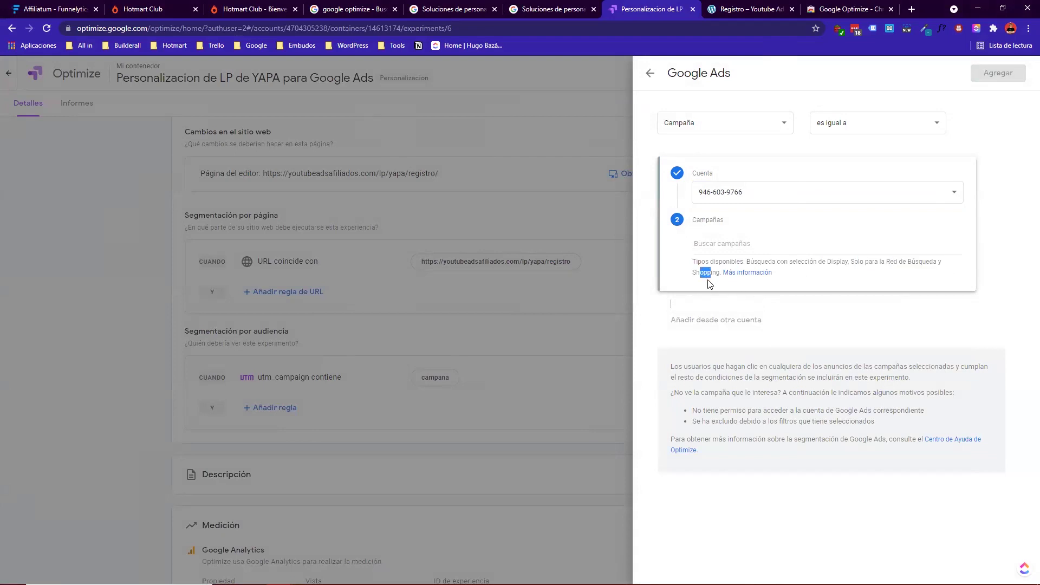
click(651, 74)
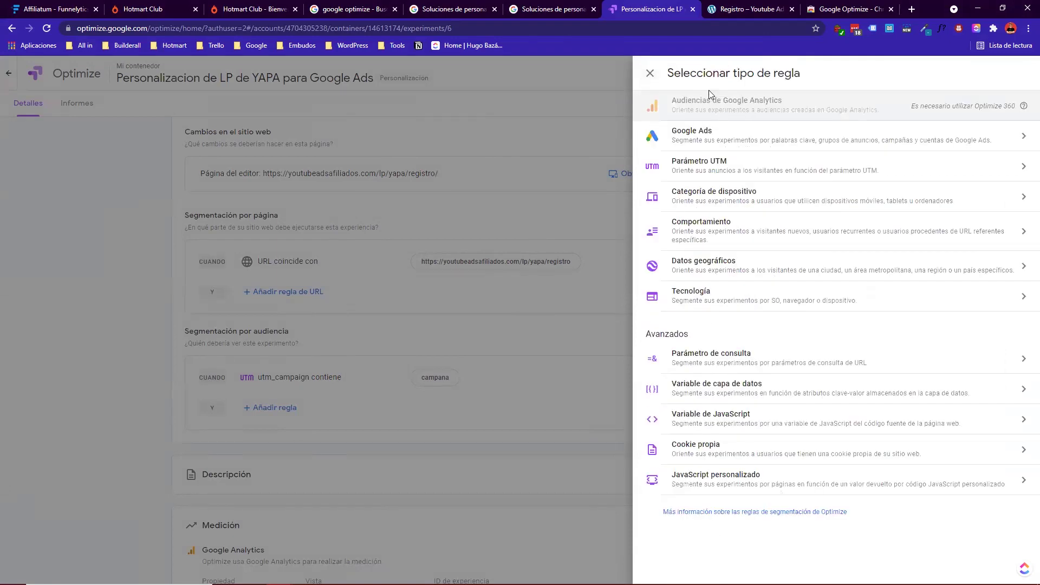
- Set up a Google Ads audience rule matching by Campaña and select the Google Ads account
click(714, 134)
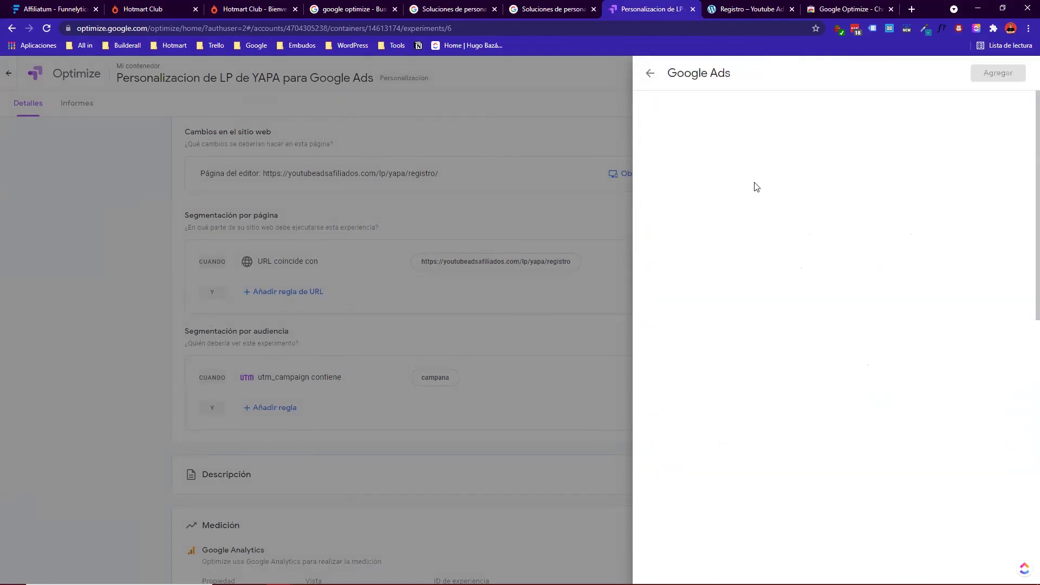
click(716, 127)
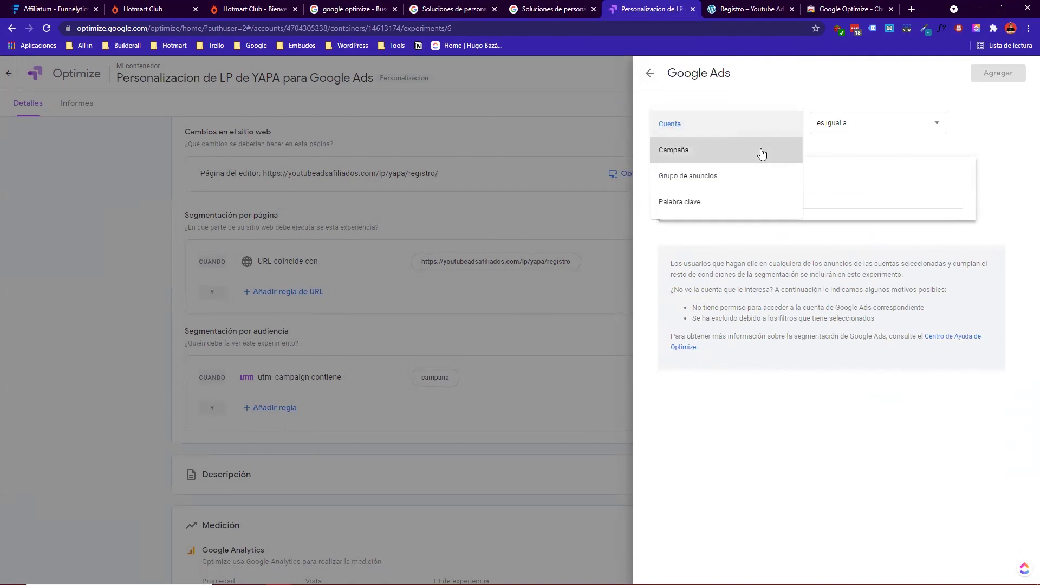
click(762, 152)
click(763, 195)
click(758, 197)
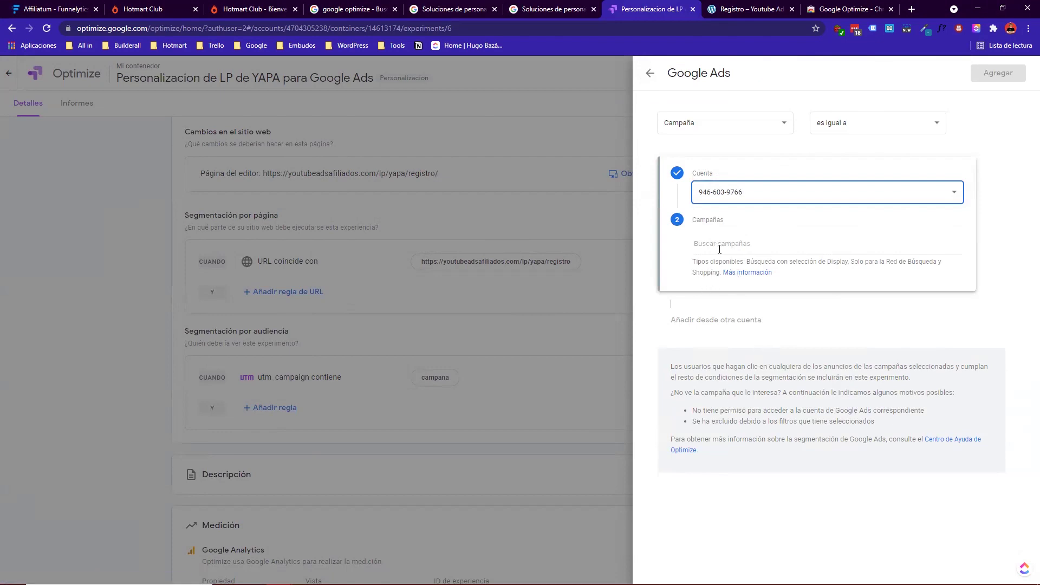
- Switch to the Google Ads window and show the Campañas overview for all campaigns
key(alt+Tab)
key(alt+Tab)
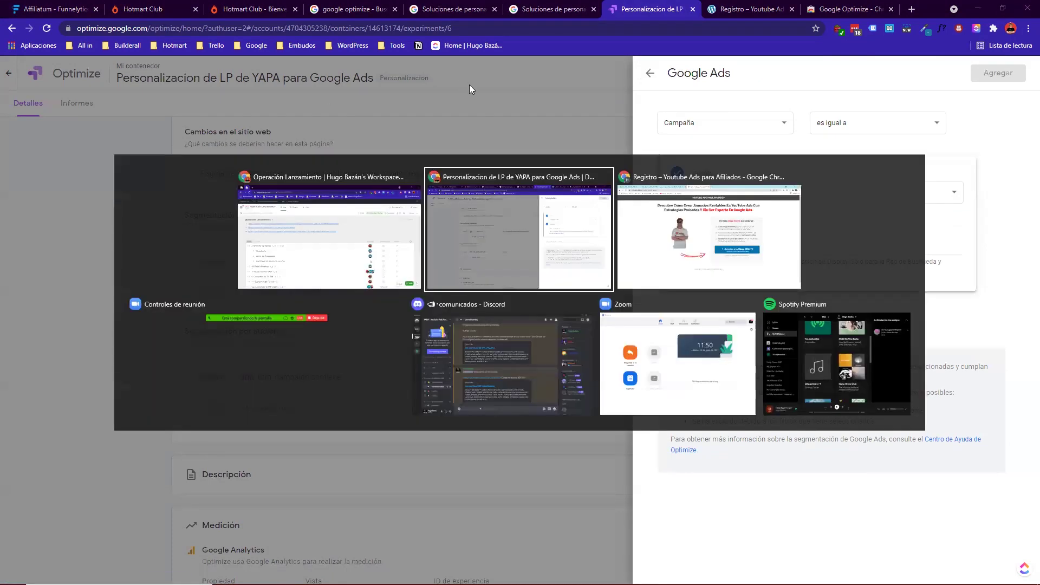
key(alt+Tab)
key(ctrl+Tab)
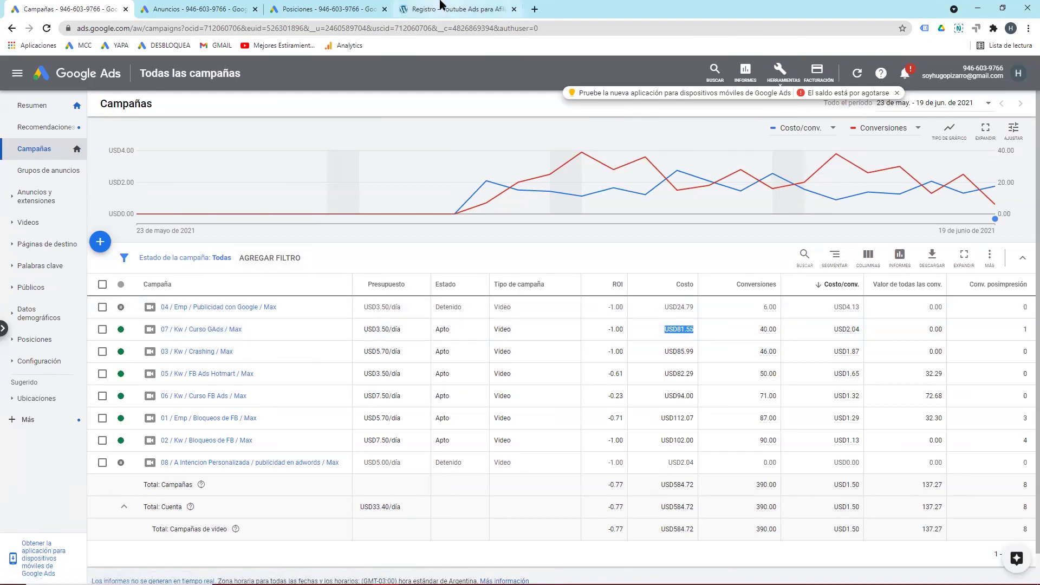
- Bring the Registro landing page's tab next to the Campañas tab and highlight the red part of its headline
drag(442, 6, 182, 8)
click(322, 71)
drag(484, 140, 765, 129)
click(758, 122)
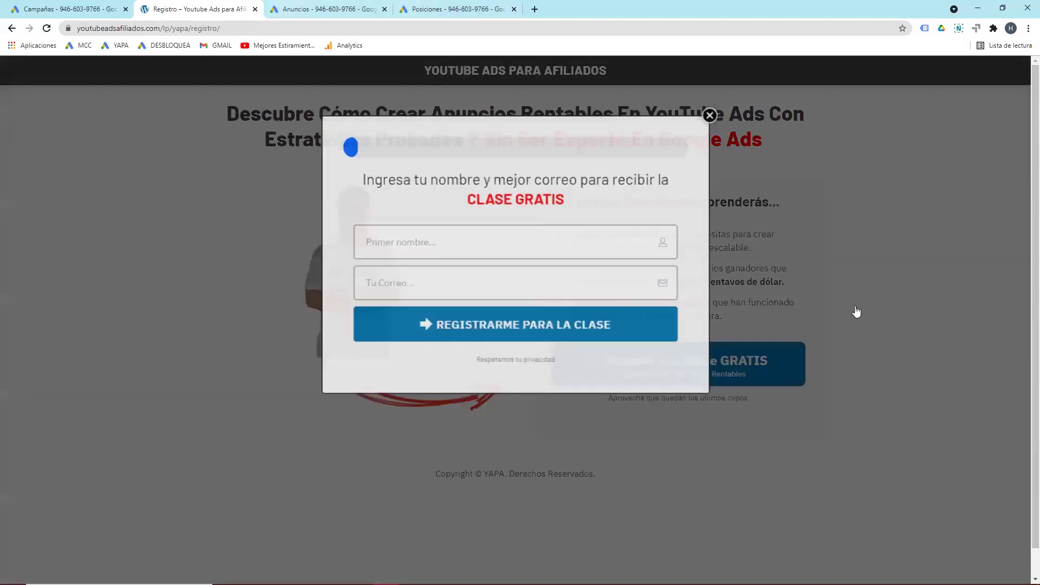
- Recheck the campaign results in the Campañas overview, return to the landing page and dismiss its registration pop-up
key(ctrl+Page_Up)
mouse_move(855, 310)
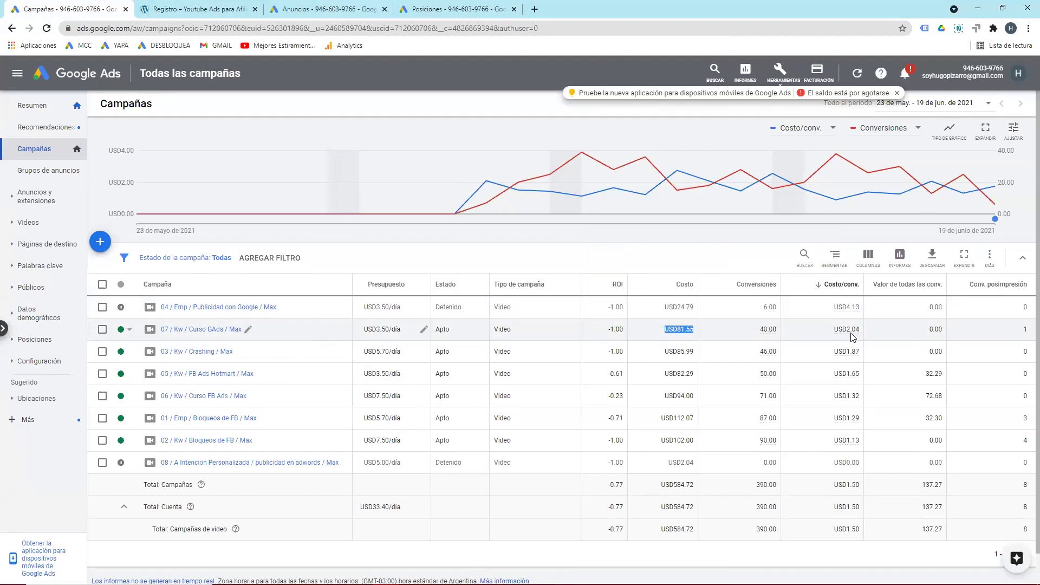
click(187, 8)
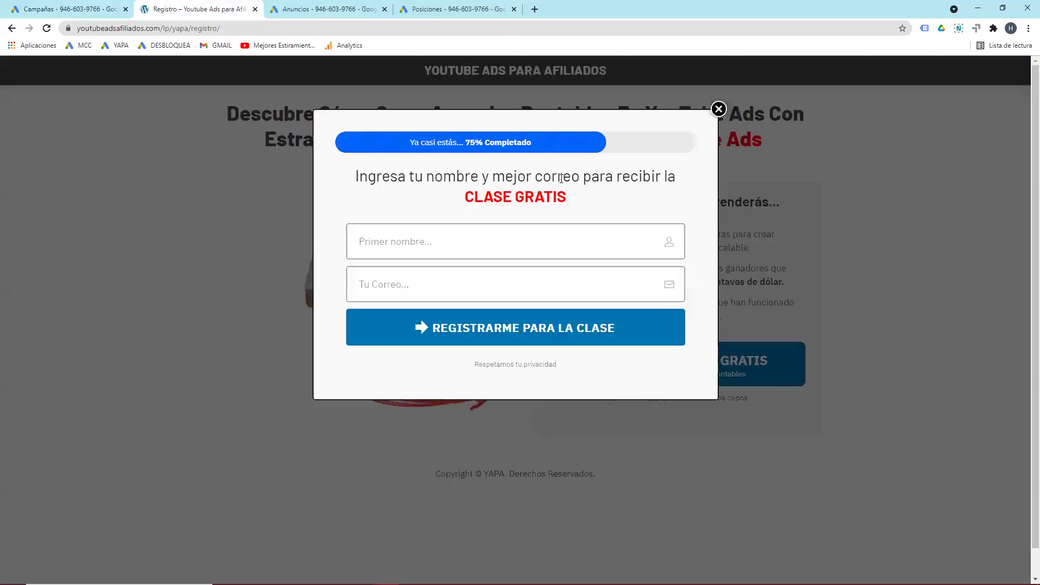
click(719, 110)
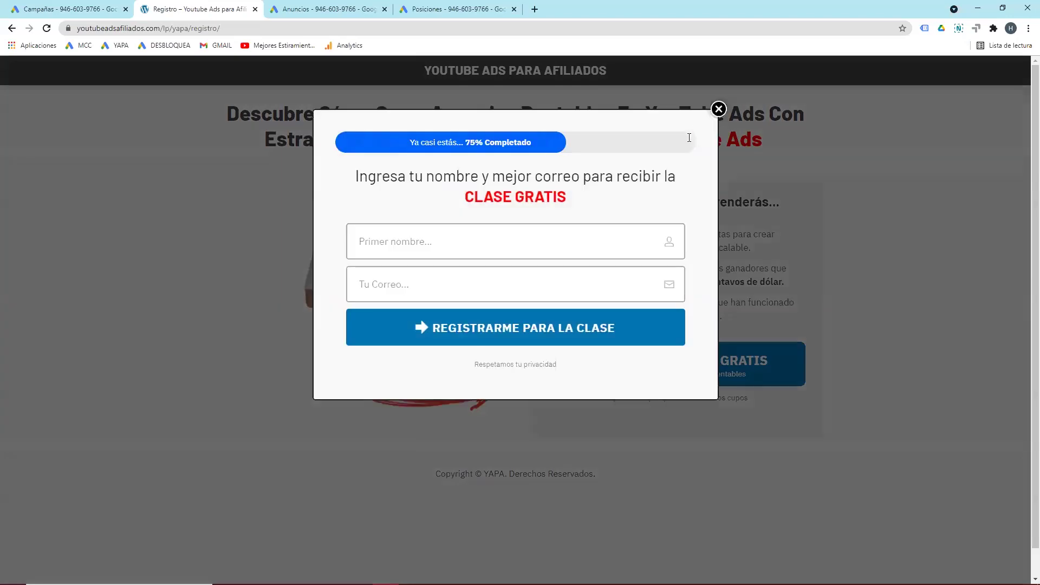
click(717, 108)
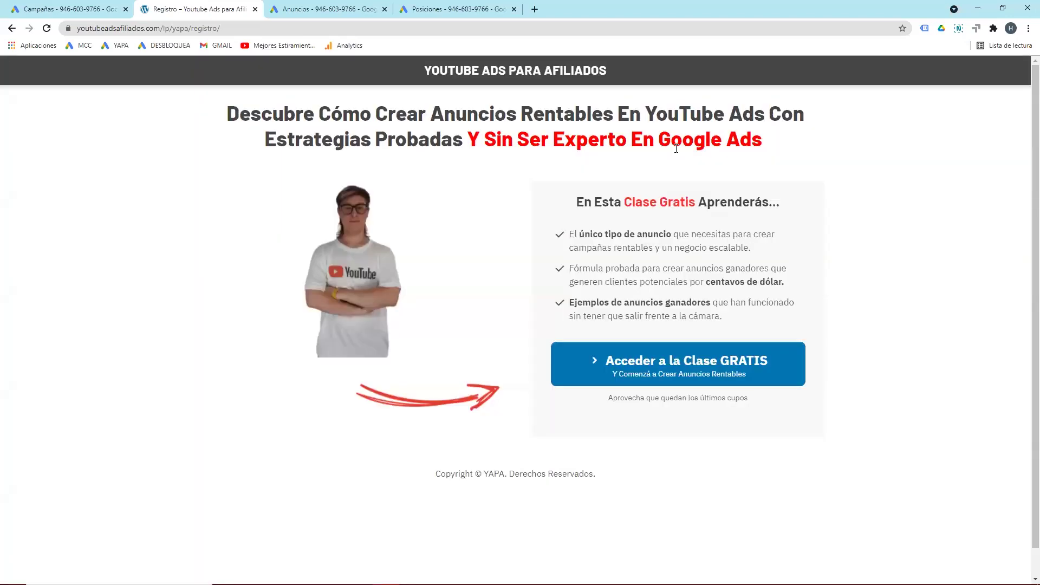
- Switch back to Google Optimize and leave the Google Ads rule for the list of rule types
key(alt+Tab)
key(alt+Tab)
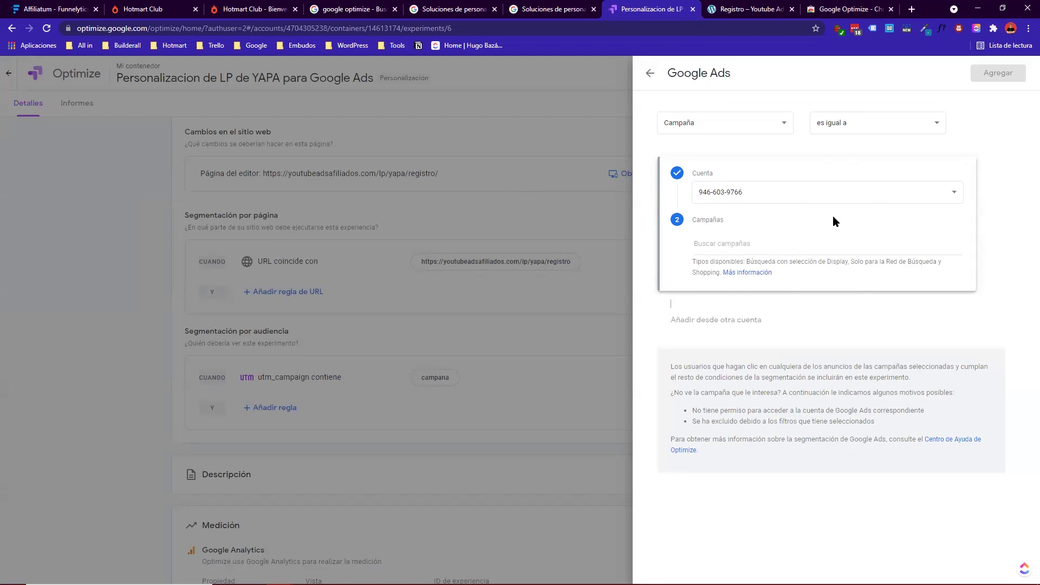
click(651, 74)
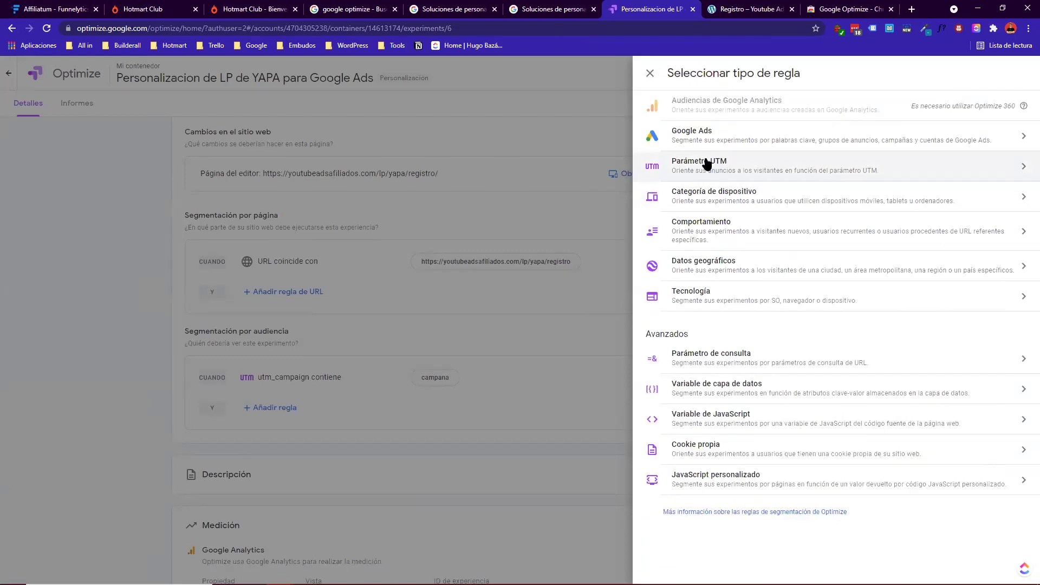
- Set up a Datos geográficos audience rule with País es igual a Colombia
click(720, 271)
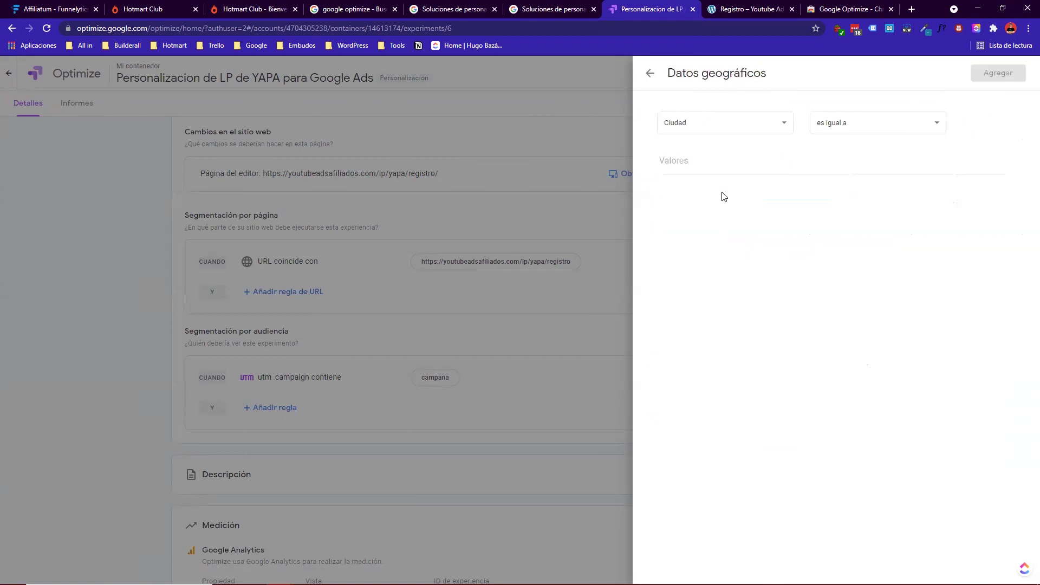
click(784, 123)
click(703, 197)
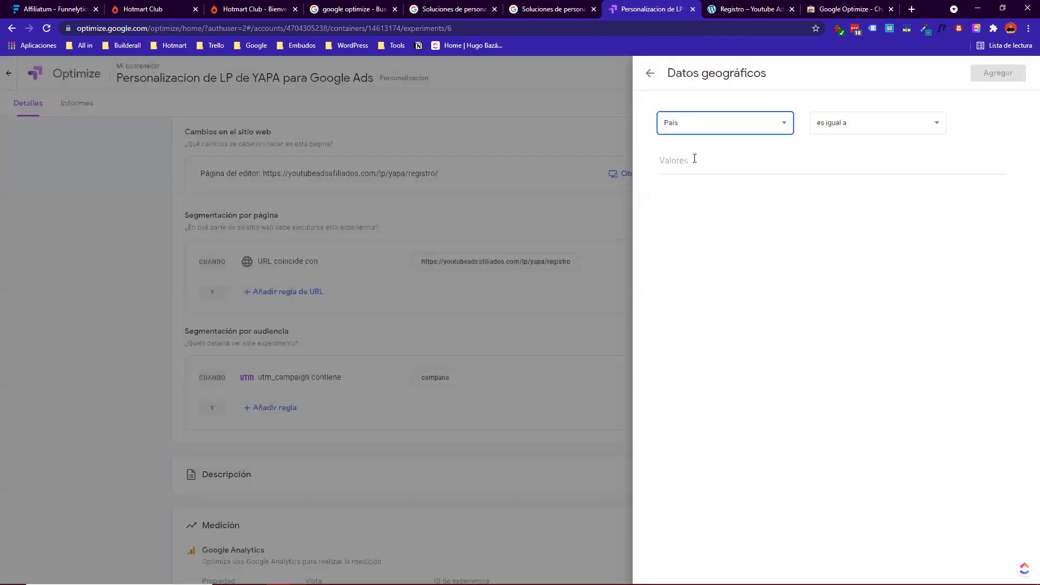
click(721, 160)
text(colomb)
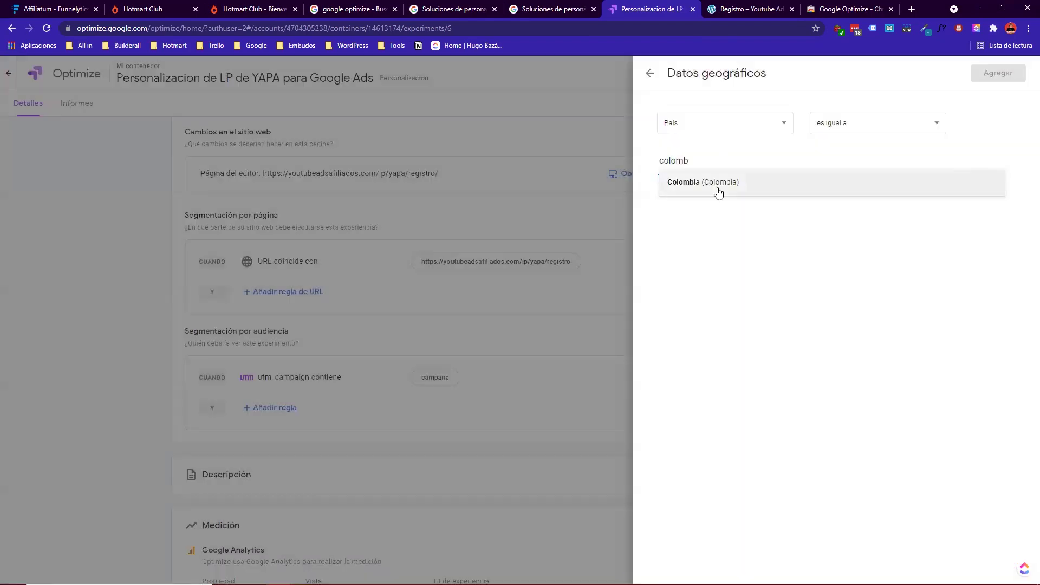
click(717, 193)
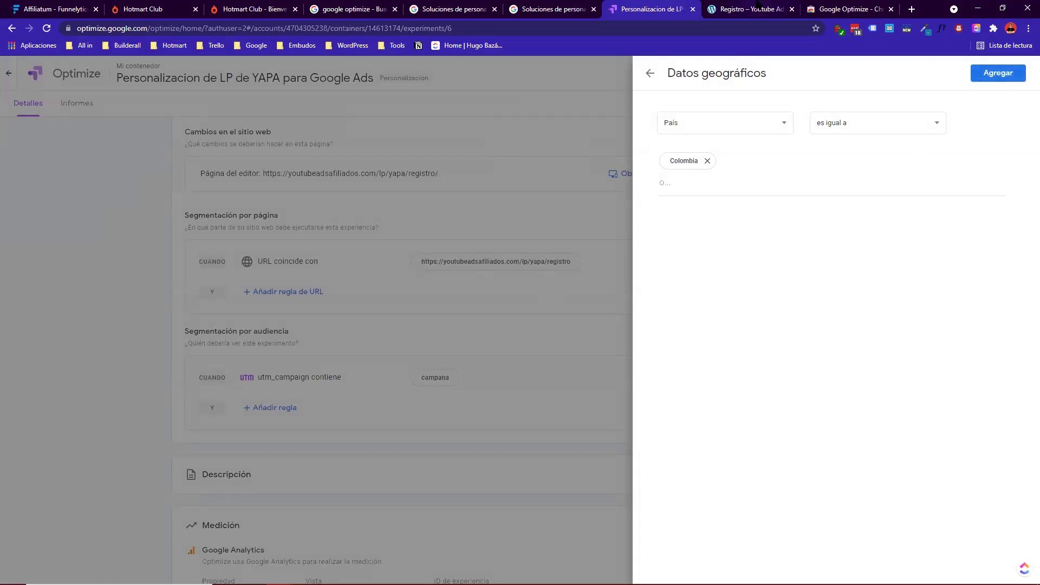
- View the Registro landing page and examine its YOUTUBE ADS PARA AFILIADOS header
click(742, 15)
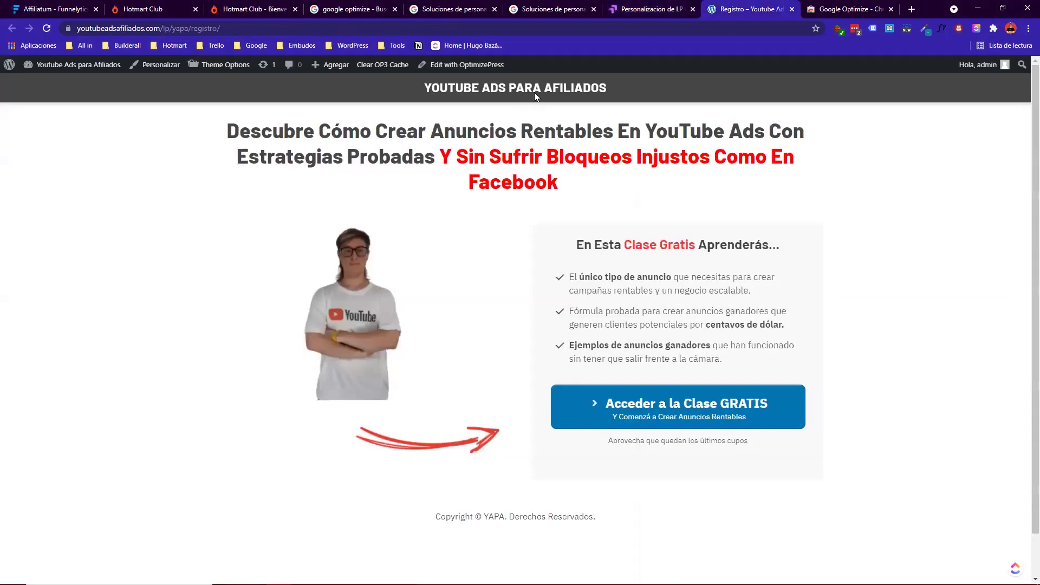
drag(554, 86, 753, 98)
click(774, 95)
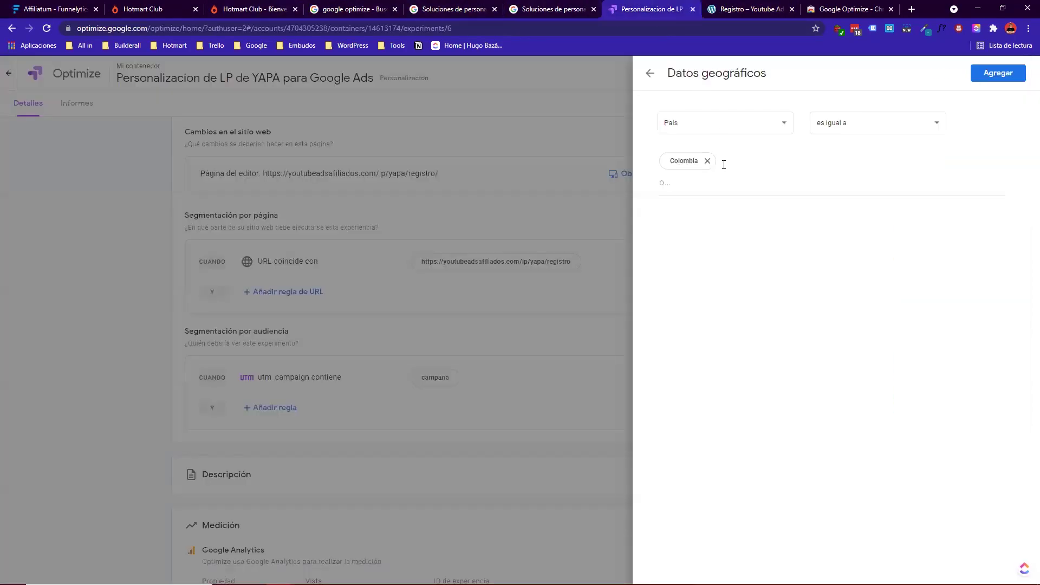
- Discard the geographic rule and look at the Categoría de dispositivo rule before returning to the rule types
click(650, 74)
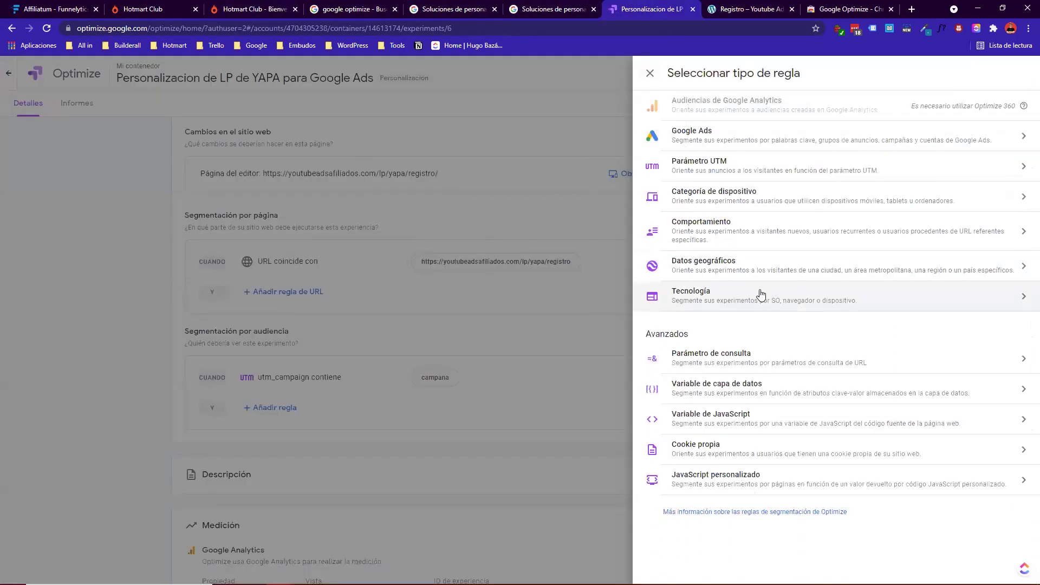
click(747, 196)
click(650, 73)
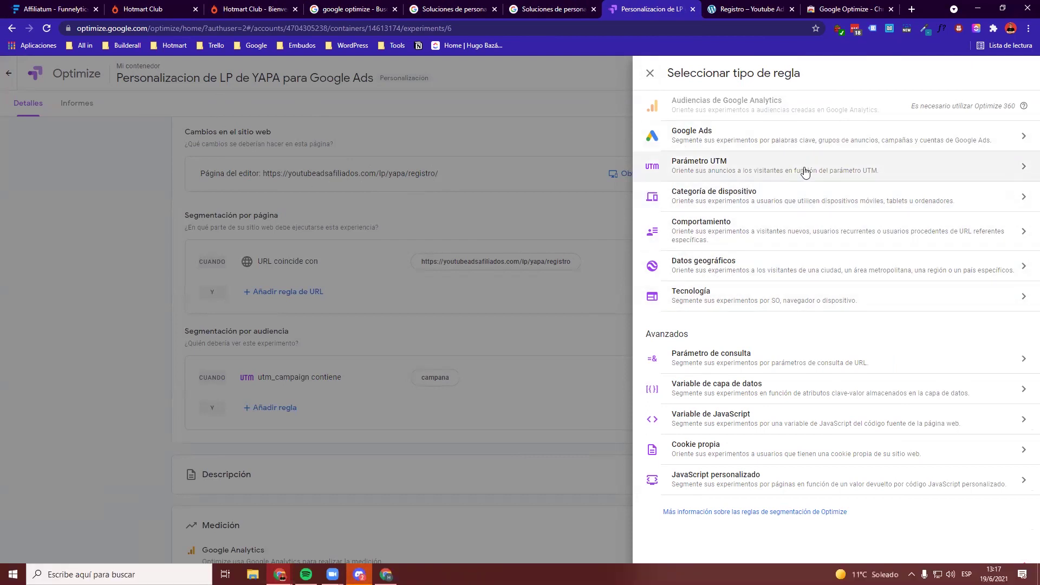
- Start a Parámetro UTM audience rule on utm_campaign and read its introductory note about the visitor's journey
click(278, 406)
click(265, 408)
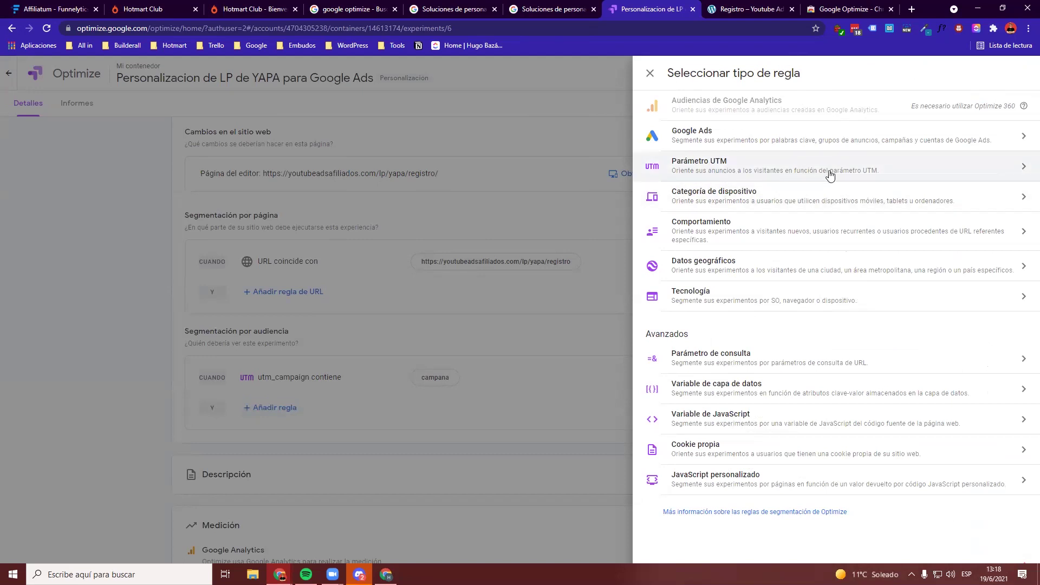
click(862, 175)
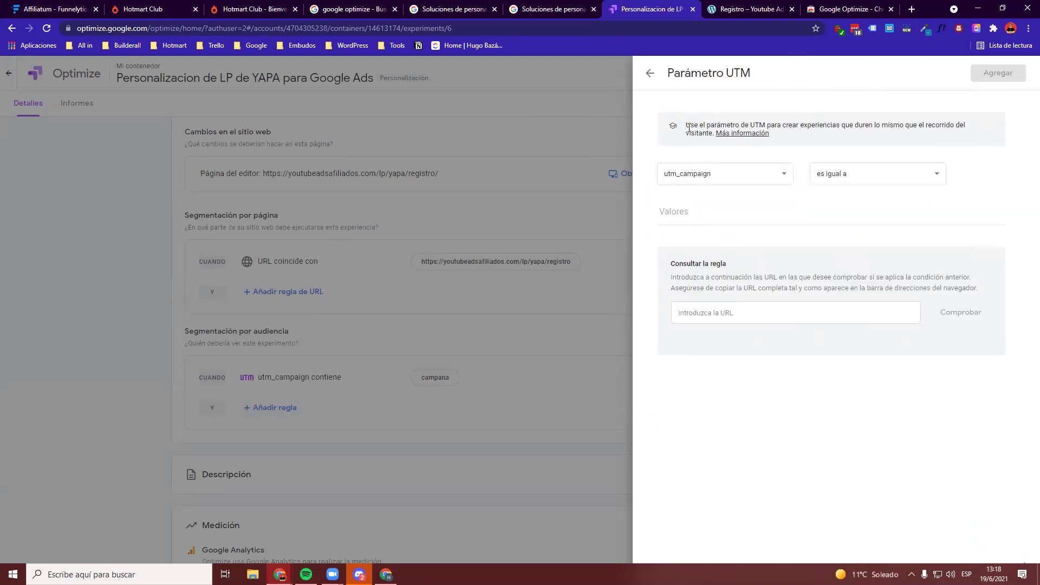
mouse_move(686, 125)
mouse_down()
mouse_move(920, 125)
mouse_move(685, 125)
mouse_move(700, 123)
mouse_up()
click(708, 221)
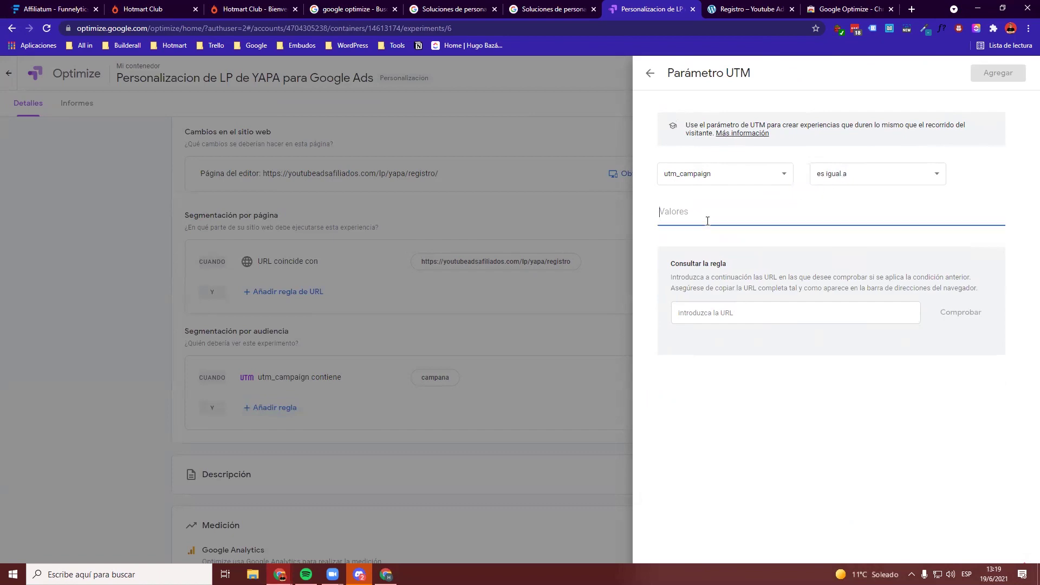
- Search Google for "google utm" in a new tab and open the Campaign URL Builder
click(910, 9)
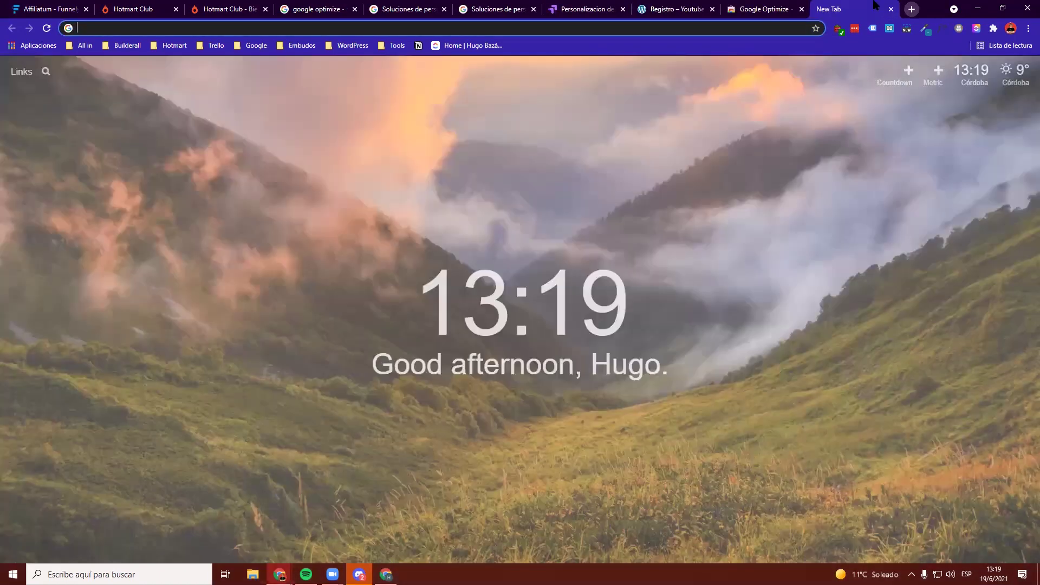
text(google utm)
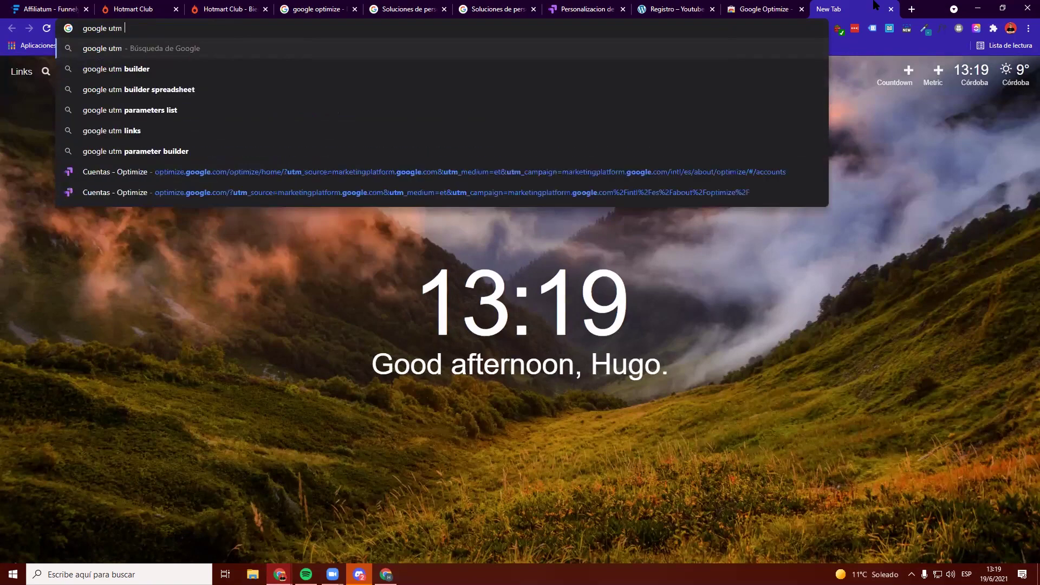
key(Return)
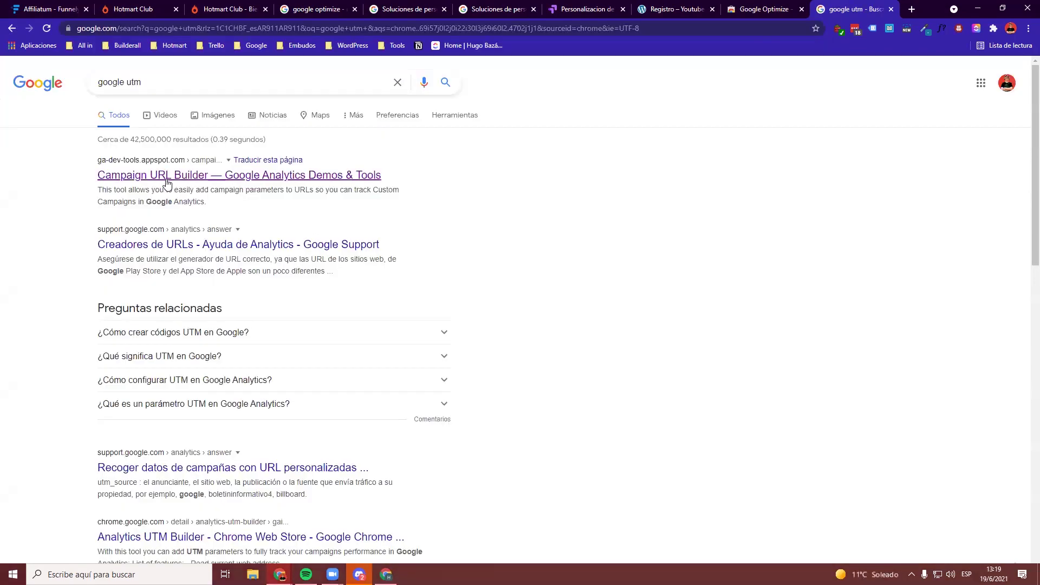
click(167, 184)
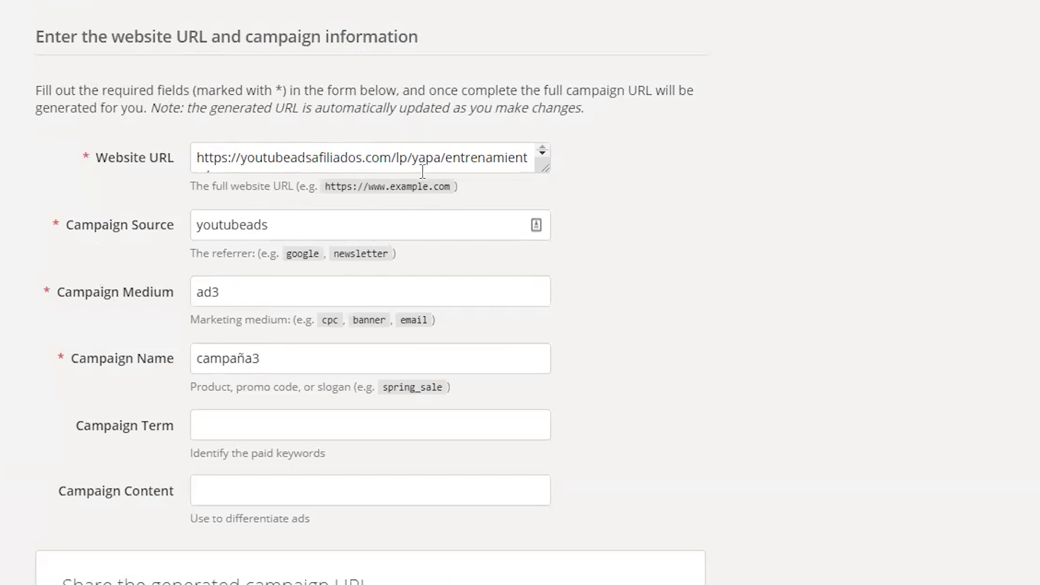
double_click(469, 157)
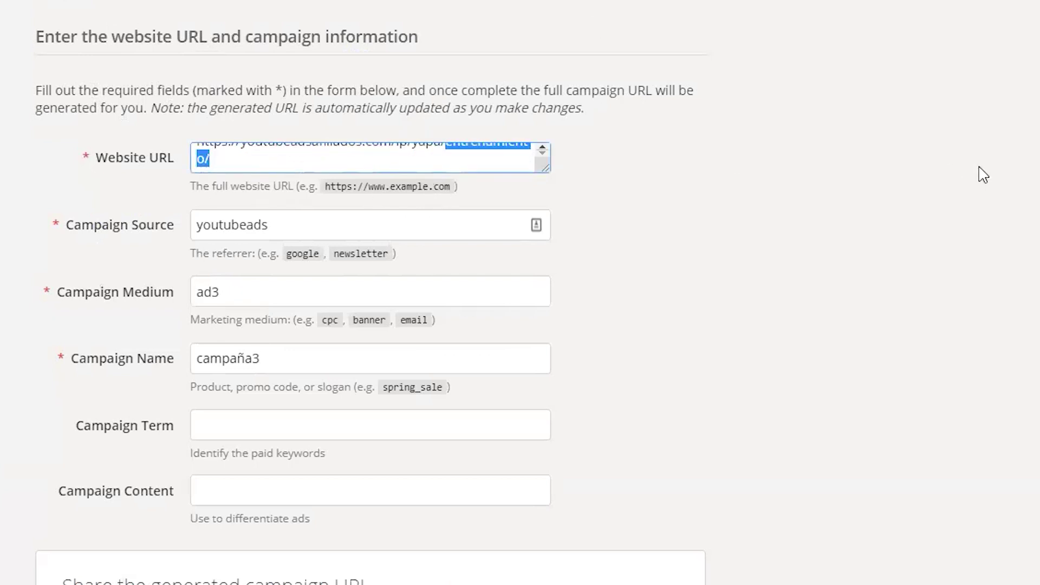
text(registro)
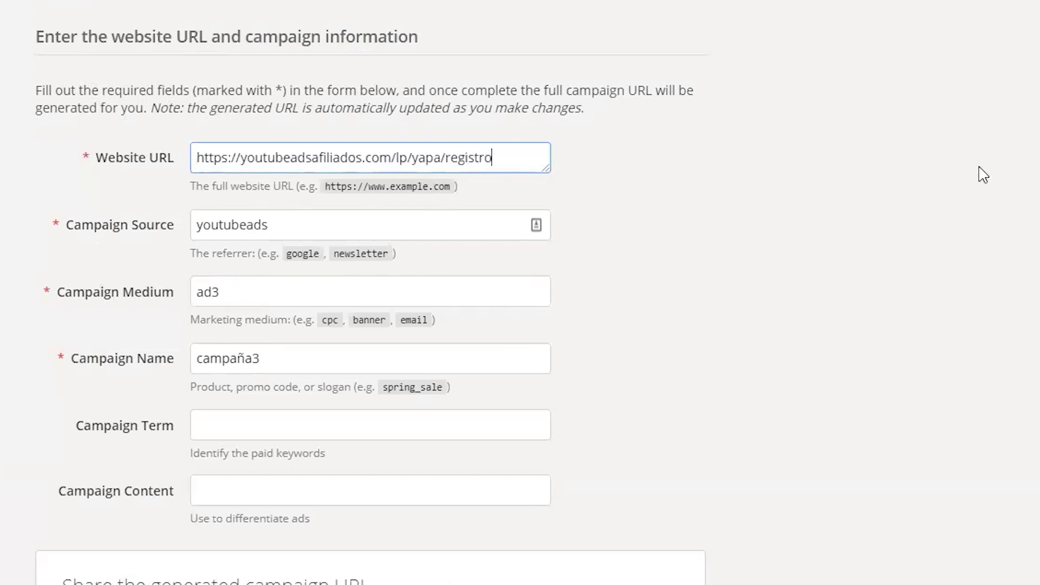
click(181, 231)
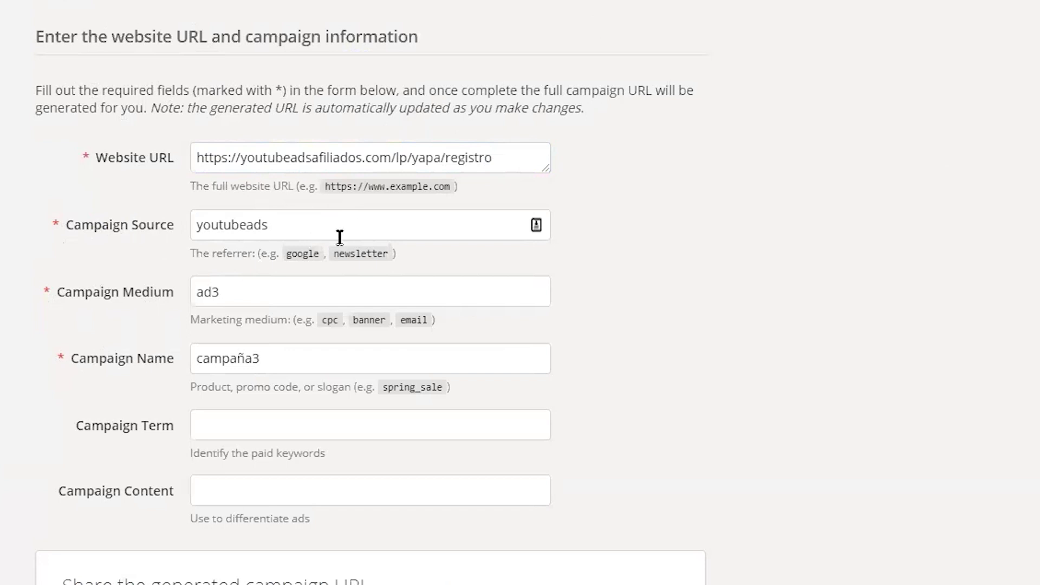
drag(339, 235, 105, 231)
text(googleads)
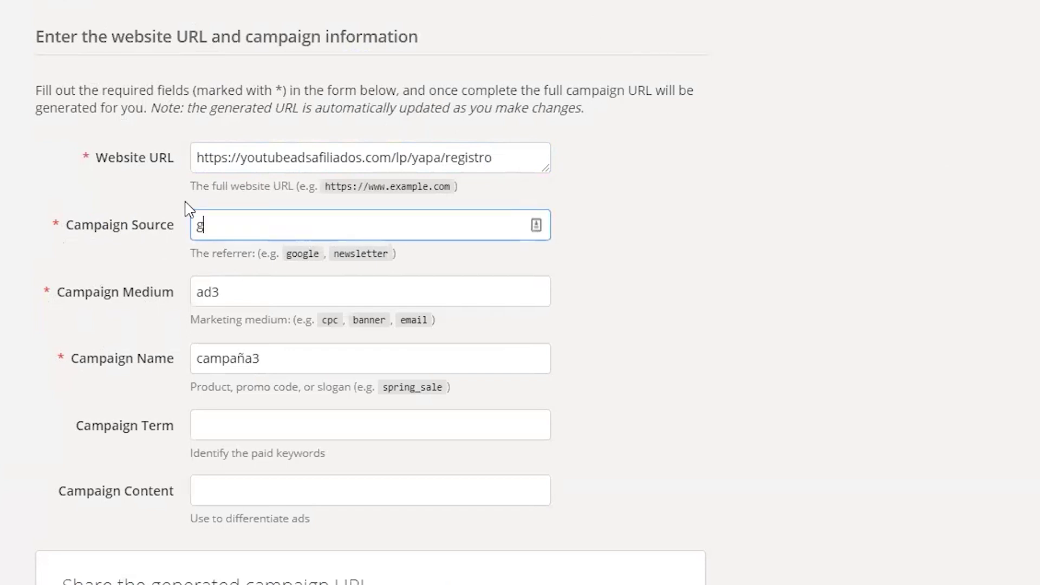
- Set the Campaign Medium to cpc
drag(277, 289, 162, 299)
text(cpc)
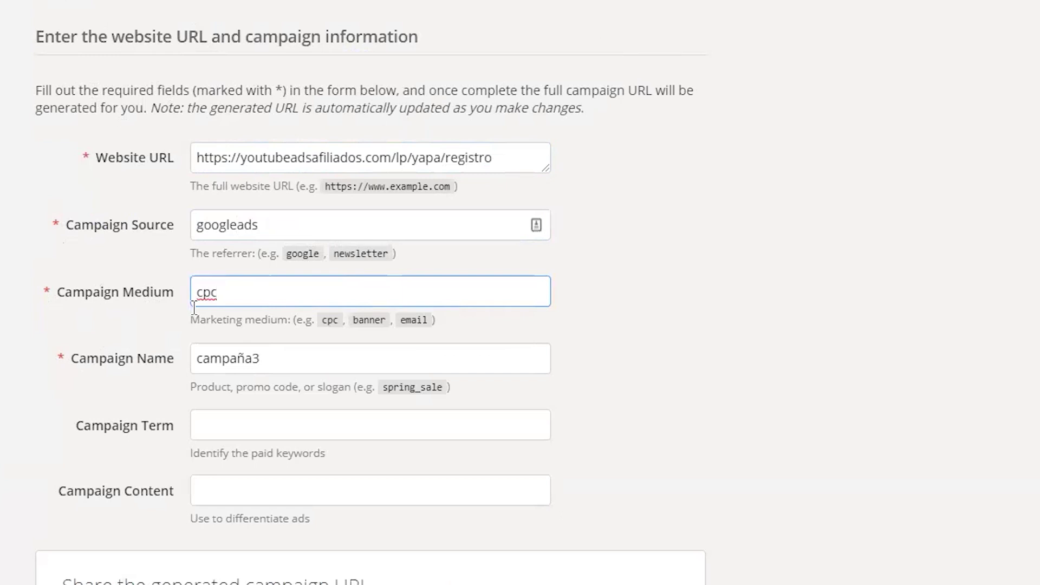
drag(284, 252, 321, 252)
- Replace the Campaign Name with campanagoogleads, written without the ñ
drag(326, 325, 189, 341)
key(shift+Tab)
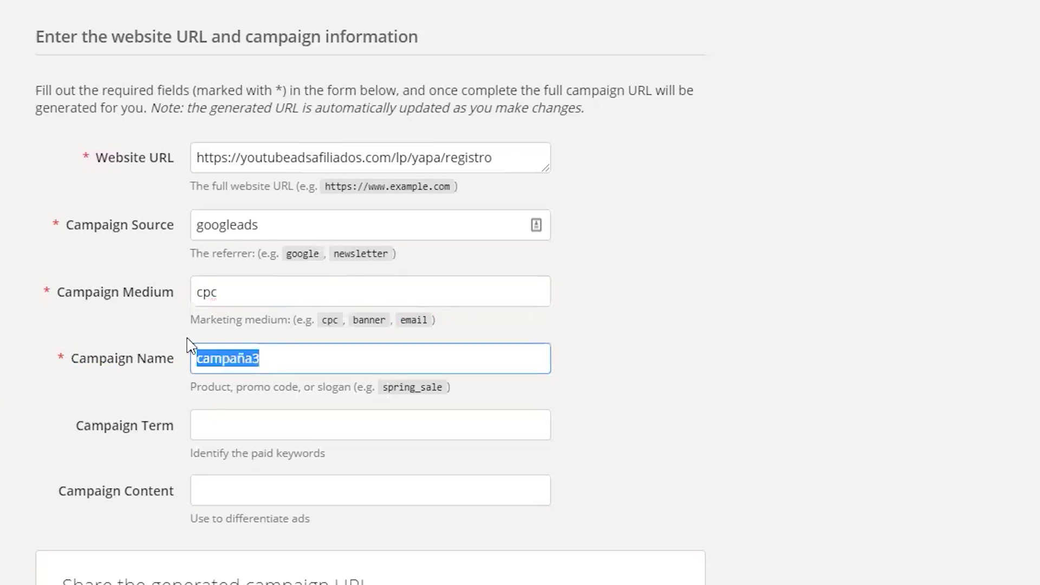
text(campaña)
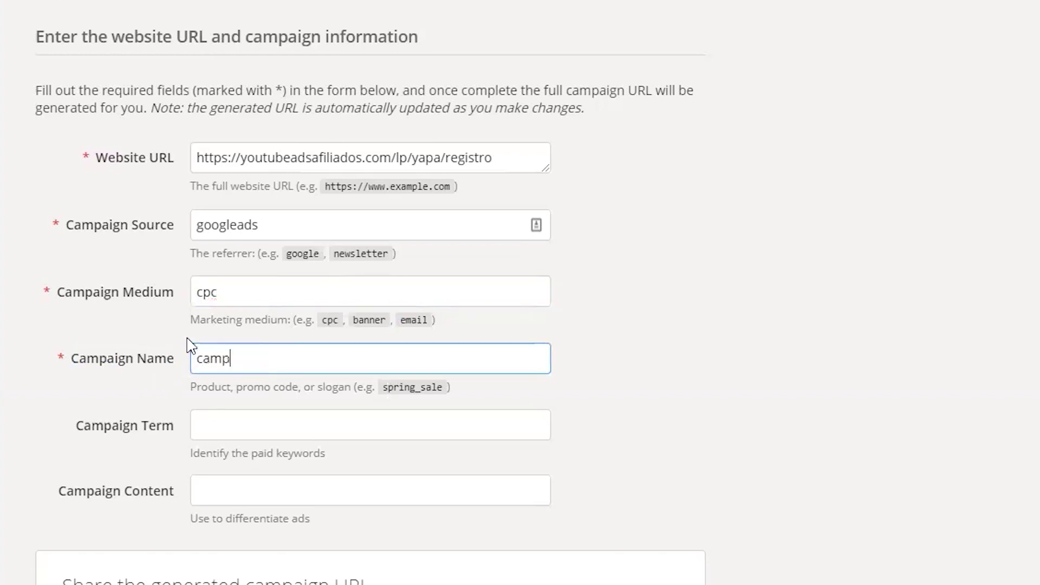
key(BackSpace)
key(BackSpace)
text(na)
key(BackSpace)
key(BackSpace)
text(ña)
key(BackSpace)
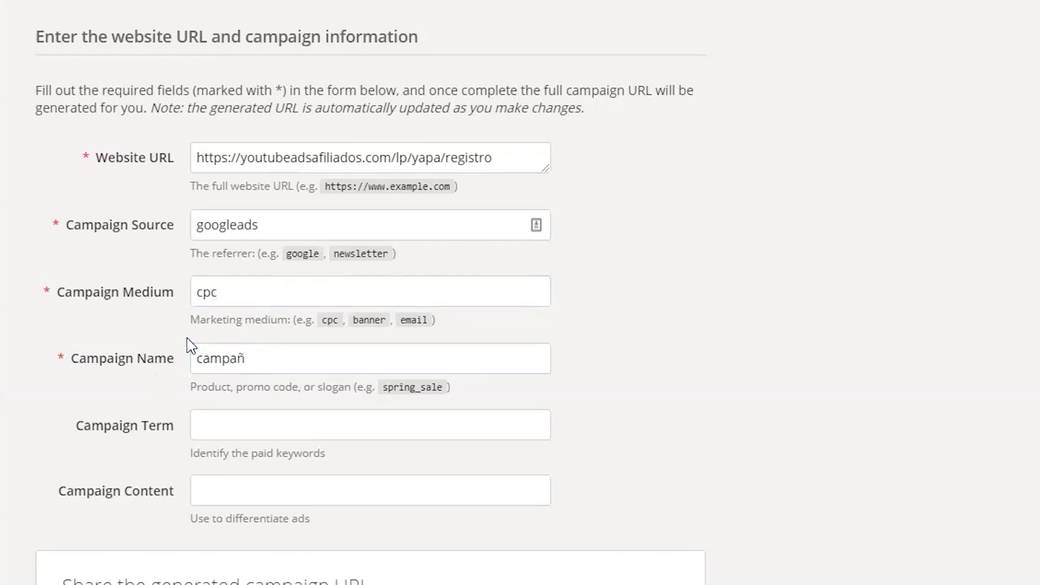
click(413, 364)
key(BackSpace)
key(BackSpace)
key(BackSpace)
key(BackSpace)
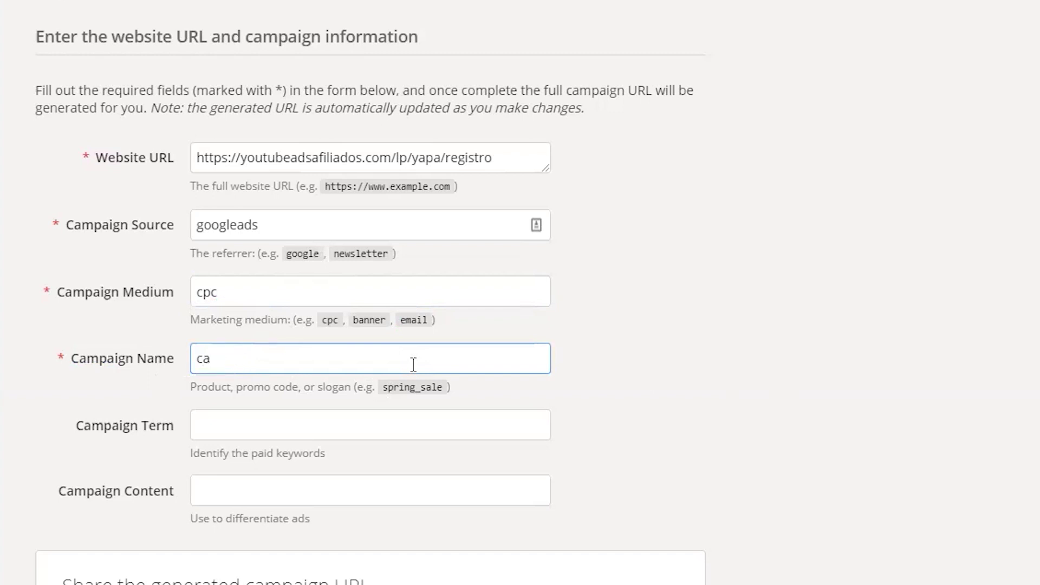
text(mpanagoogleads)
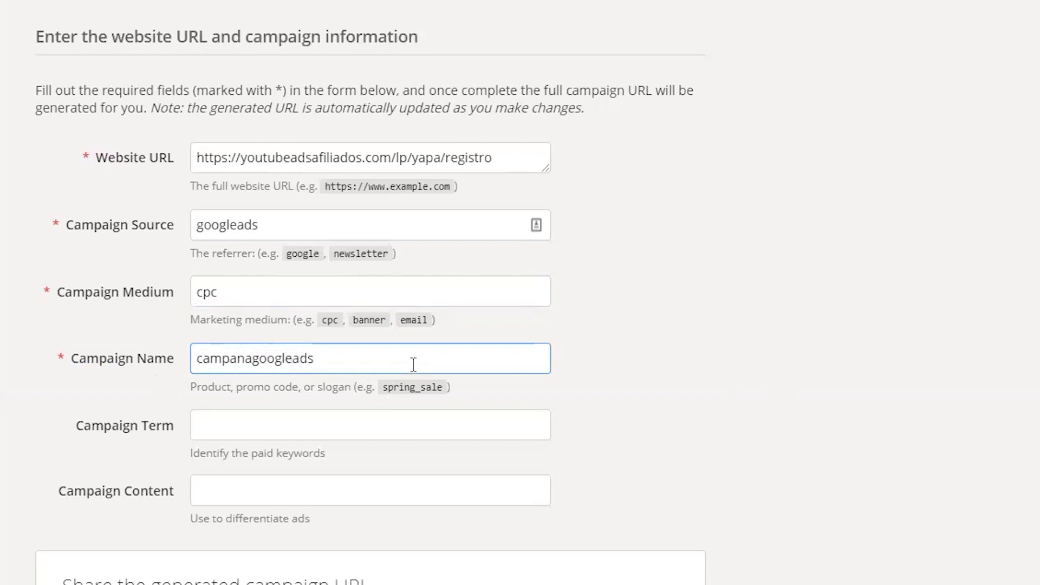
- Examine the UTM parameters appended to the registration page address in the generated campaign URL
scroll(414, 364, down, 1)
scroll(413, 365, down, 5)
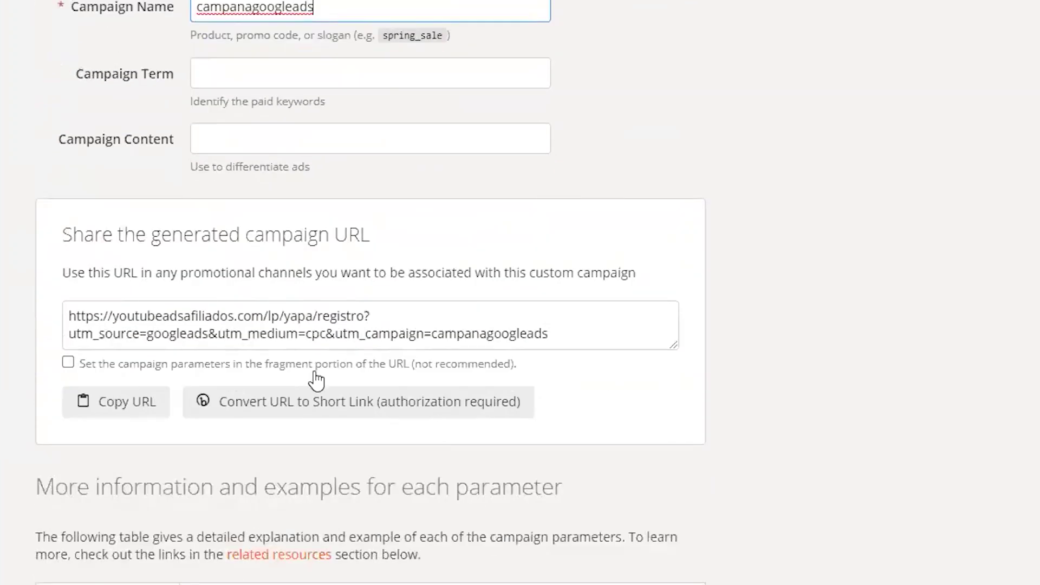
drag(68, 300, 527, 334)
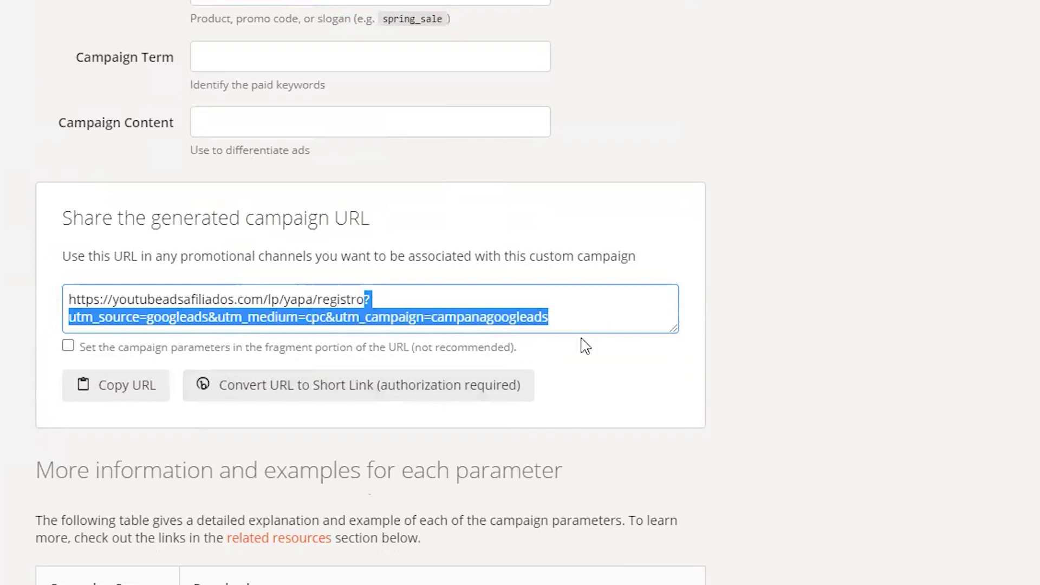
click(536, 335)
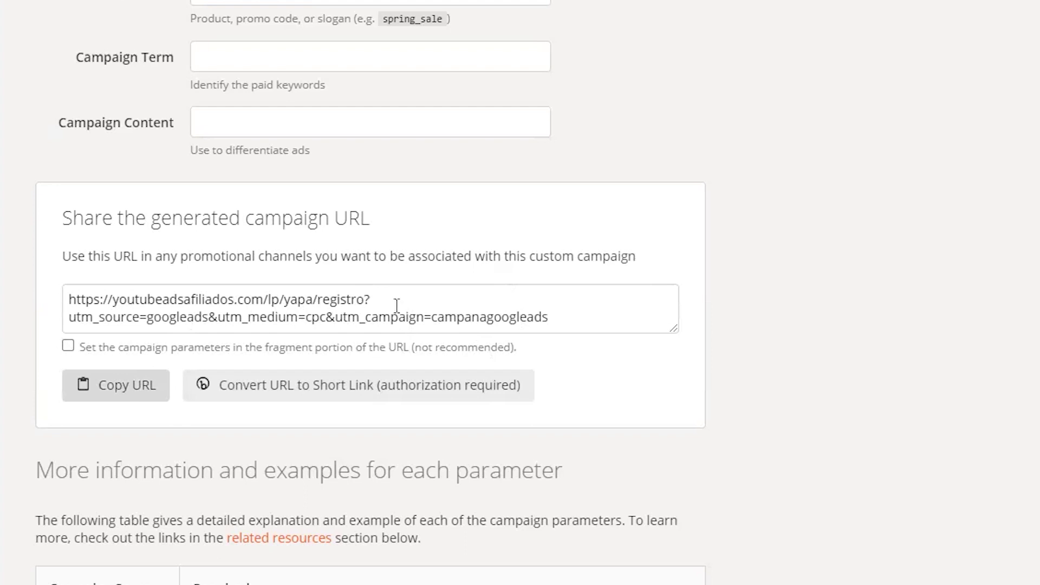
- Copy campanagoogleads from the generated campaign URL and enter it as the value of the utm_campaign equals rule
click(146, 382)
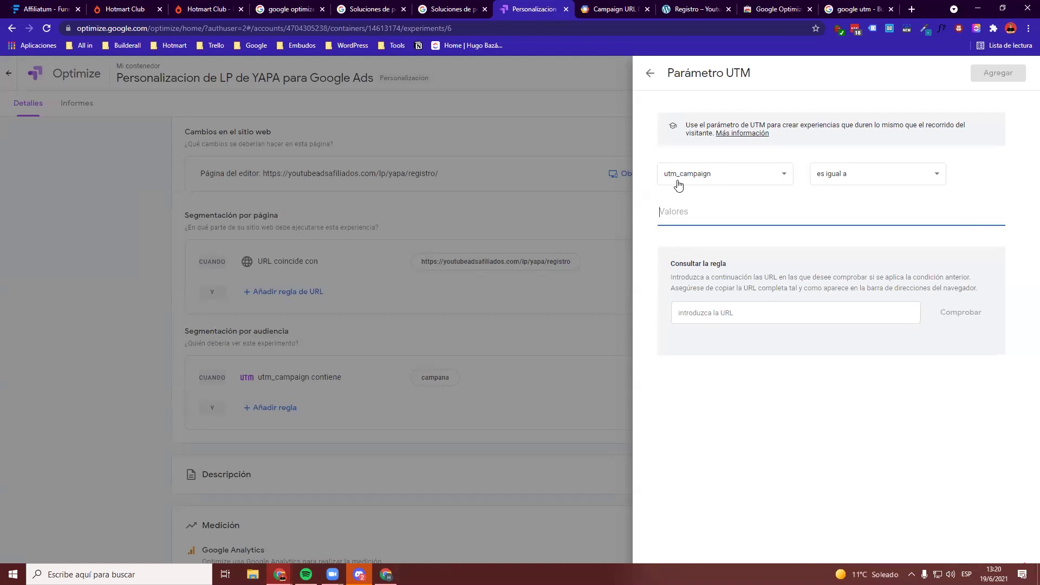
click(616, 10)
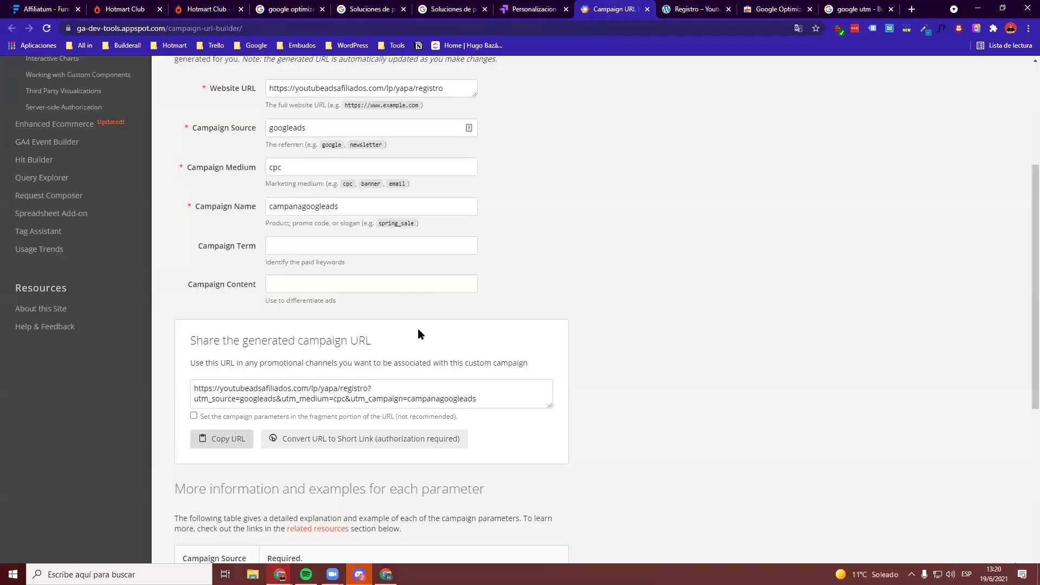
drag(409, 399, 490, 403)
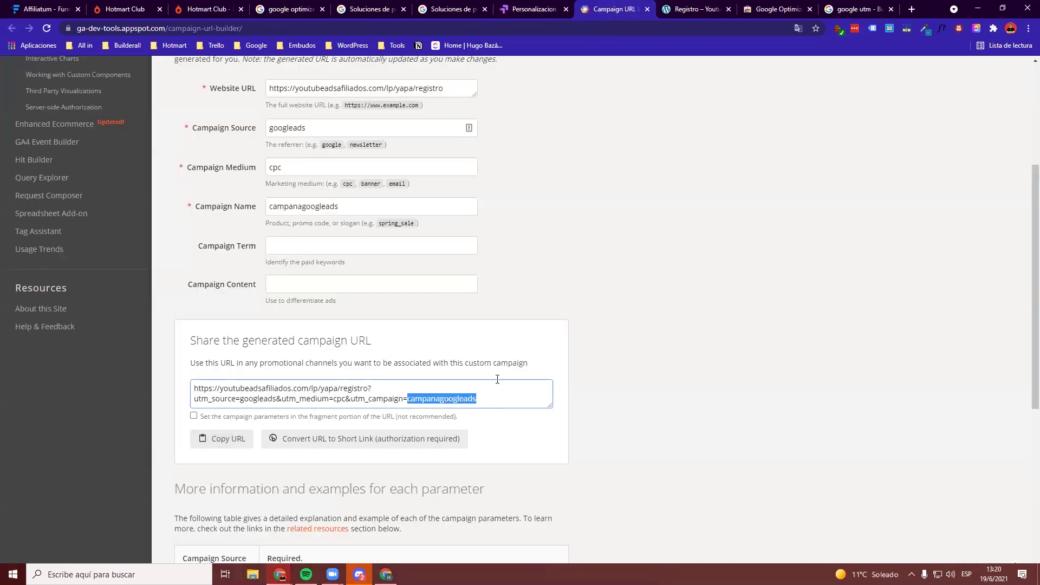
click(534, 9)
key(ctrl+v)
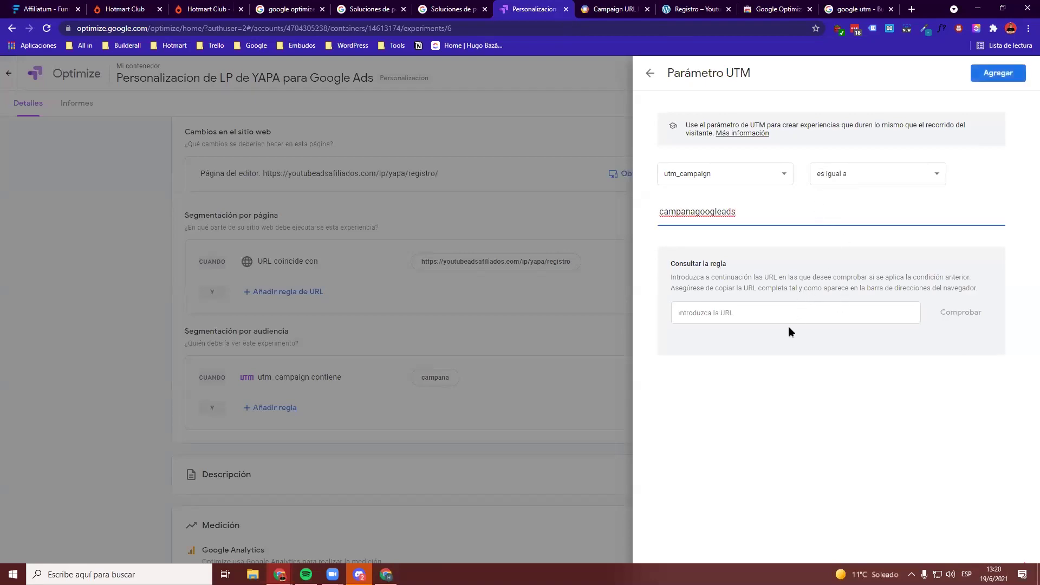
- Copy the full generated campaign URL and check it against the utm_campaign rule
click(454, 5)
click(534, 9)
click(612, 10)
click(372, 394)
triple_click(371, 397)
key(ctrl+c)
click(534, 9)
right_click(736, 312)
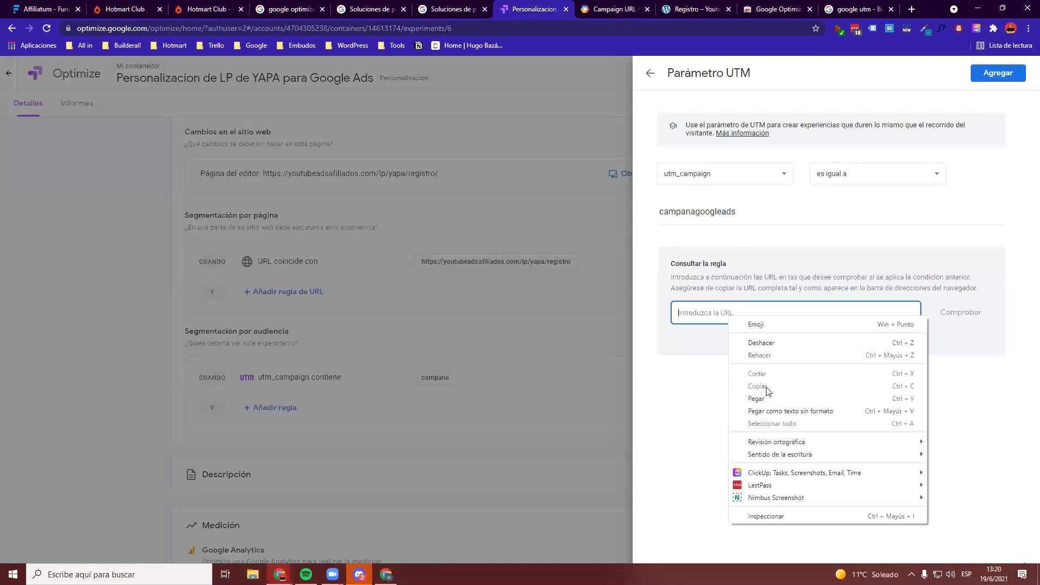
click(767, 394)
click(961, 314)
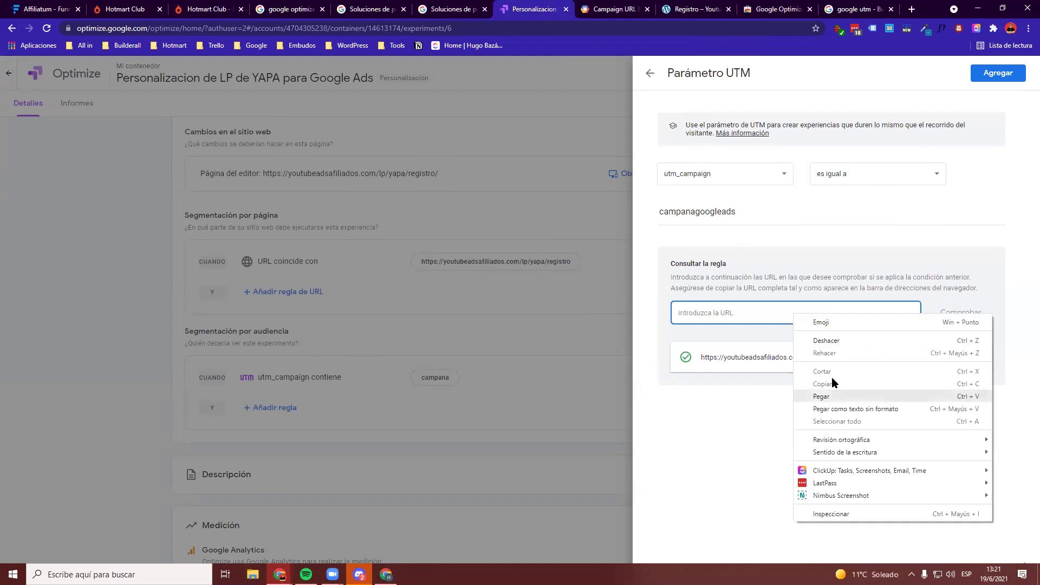
- Re-enter the campaign URL in the rule check, highlight its campanagoogleads value, and close the rule editor without adding the rule
click(821, 396)
drag(805, 313, 918, 313)
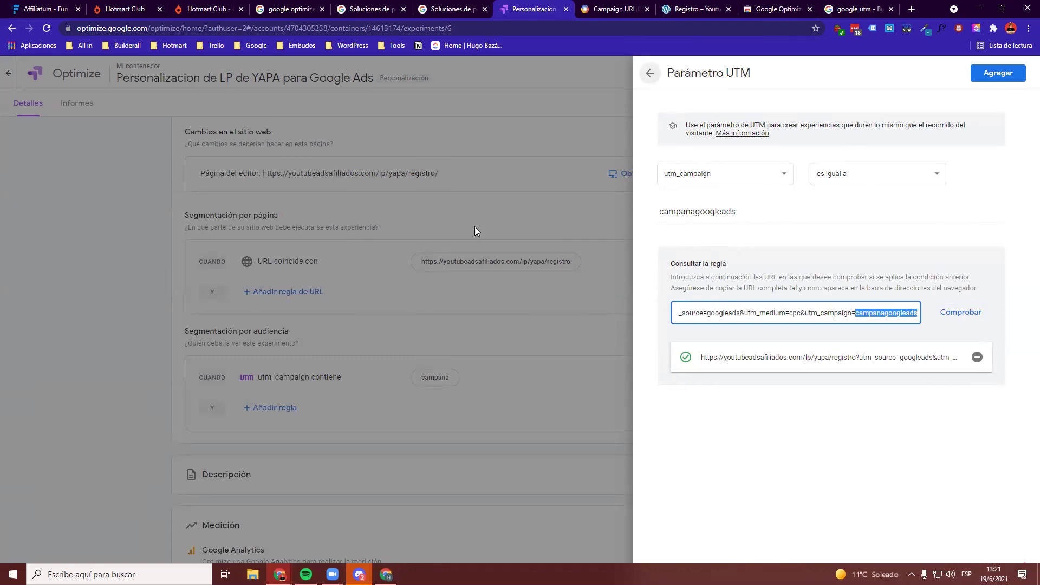
click(407, 270)
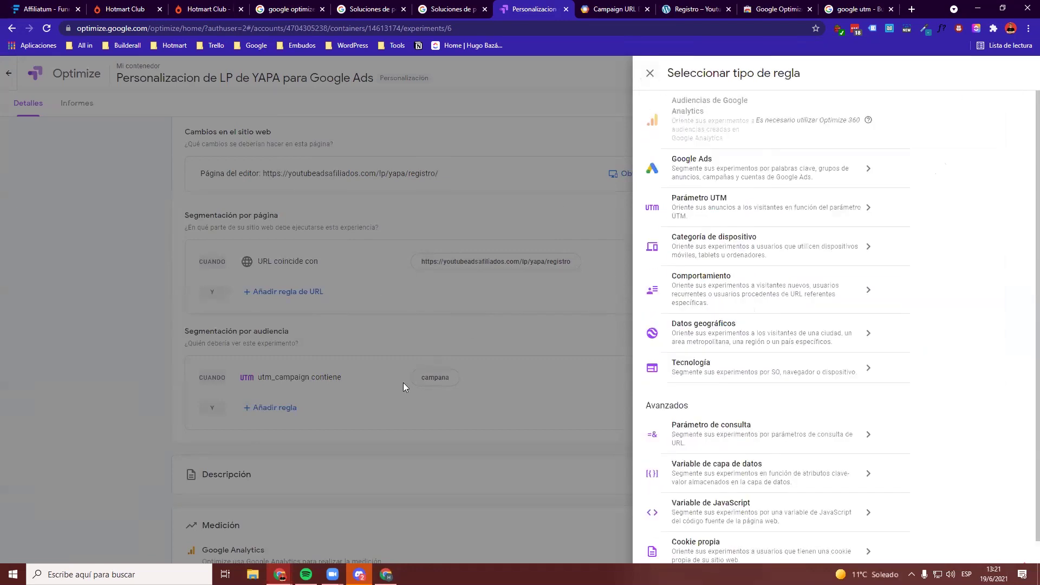
click(423, 378)
scroll(663, 273, up, 2)
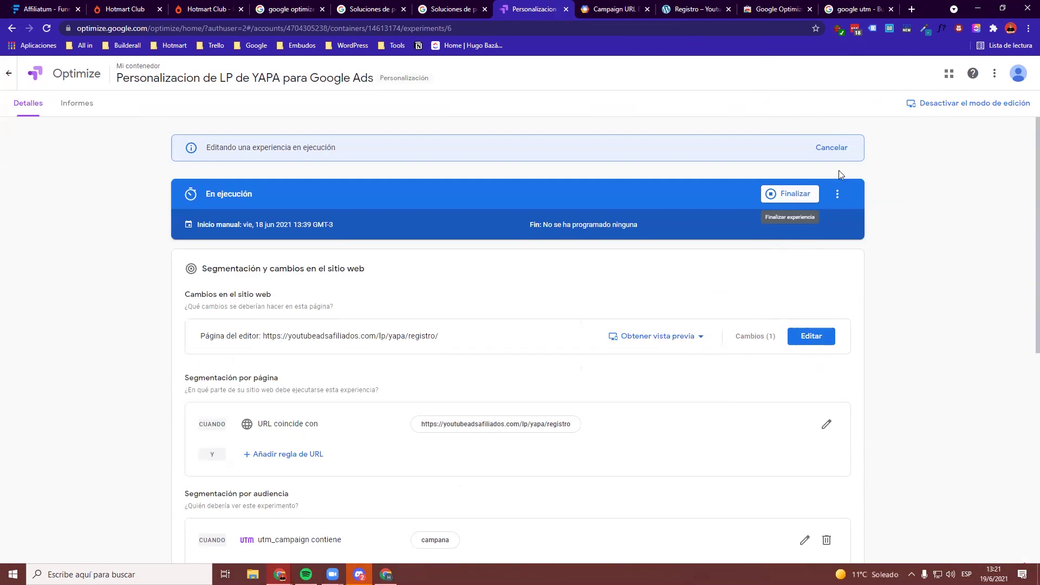
scroll(614, 273, down, 4)
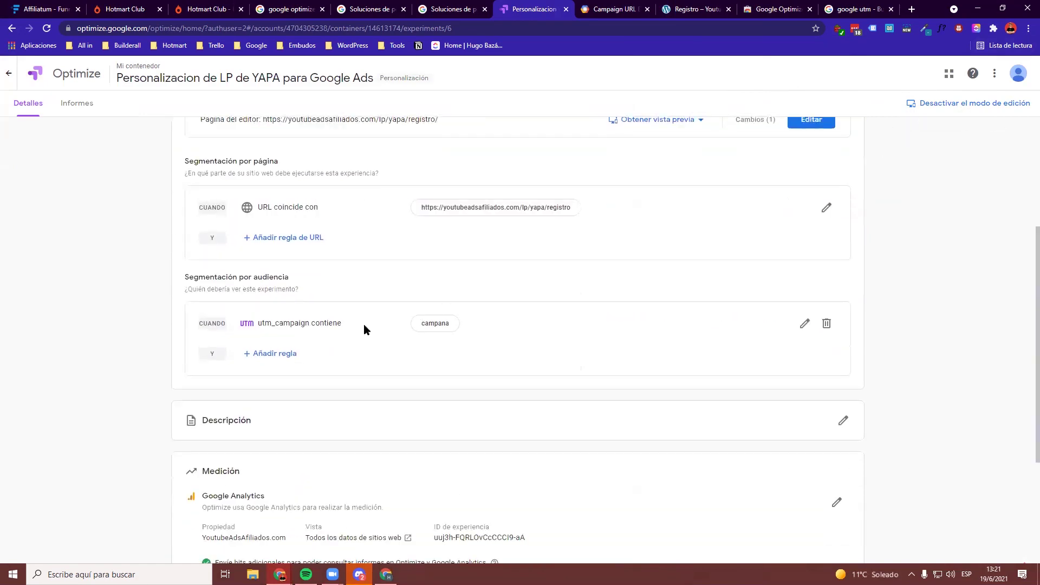
- Open an incognito window and enter the generated campaign URL with its utm_campaign value shortened to campana
click(1028, 28)
click(1016, 69)
key(ctrl+v)
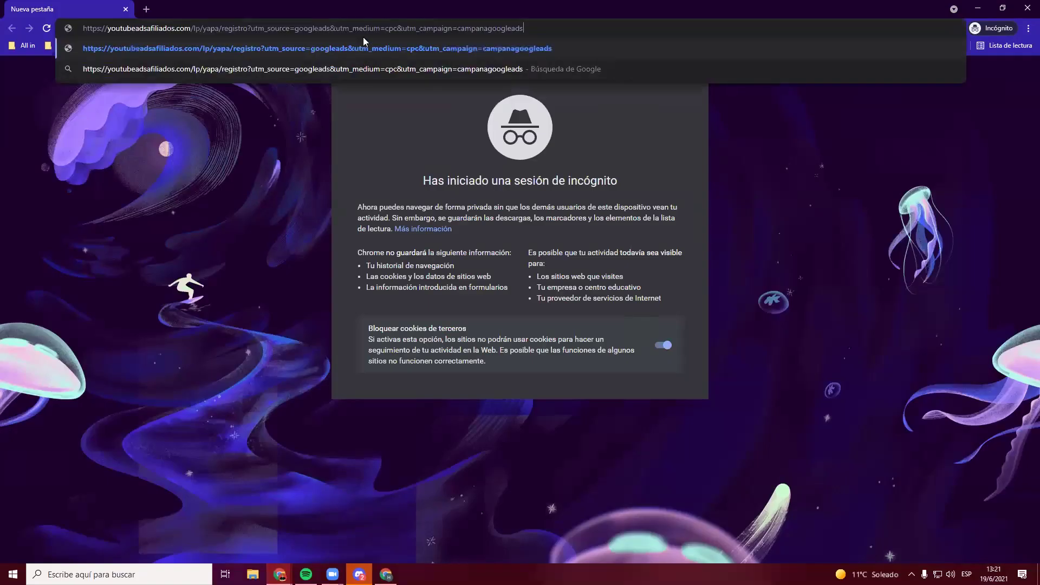
drag(487, 29, 502, 28)
drag(582, 31, 618, 38)
key(BackSpace)
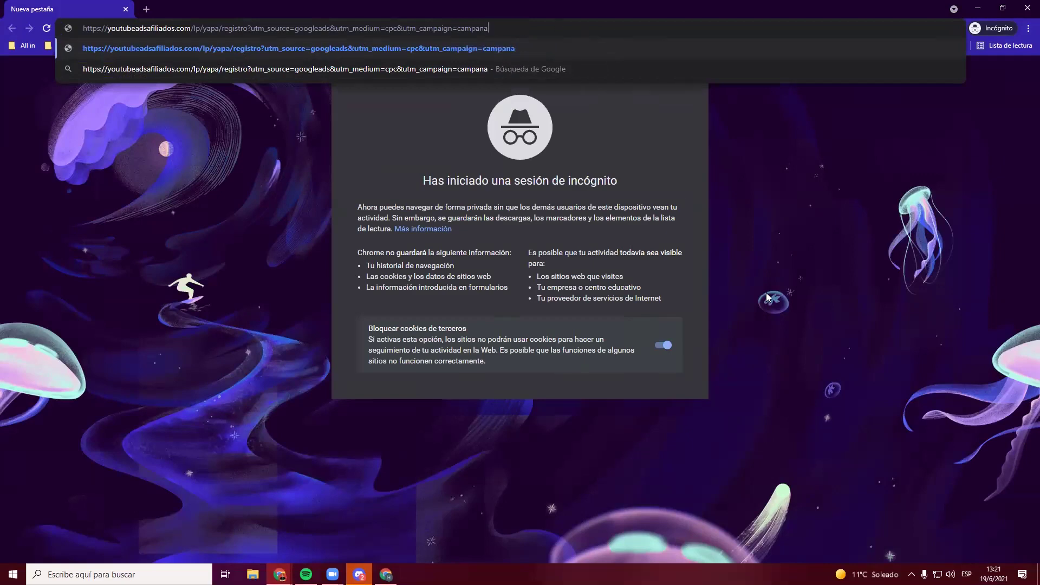
- Strip the UTM parameters from the registration page address, and restore the full address ending in utm_campaign=campana
triple_click(262, 30)
click(262, 28)
drag(247, 28, 594, 28)
key(BackSpace)
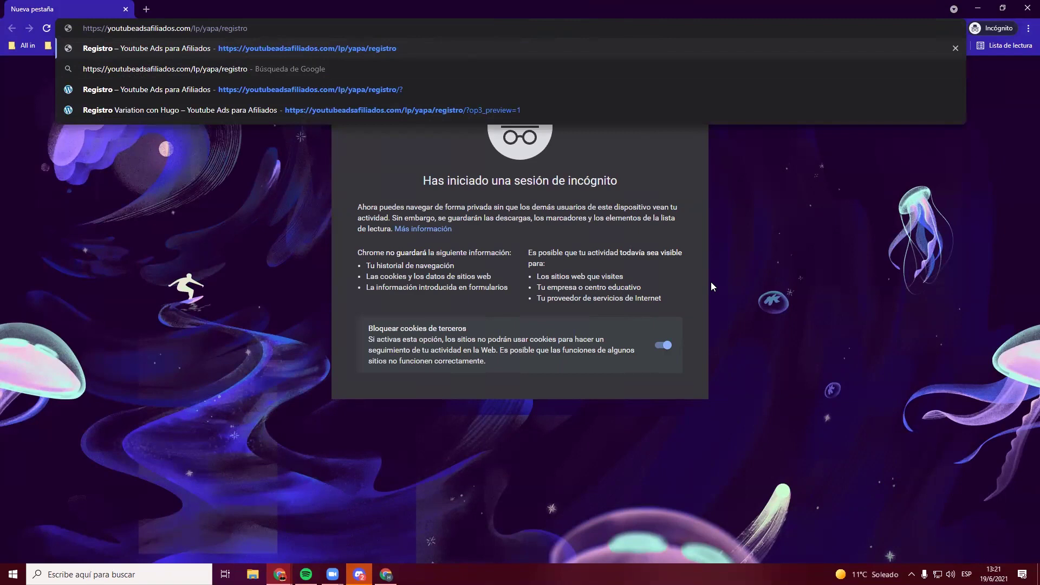
key(Return)
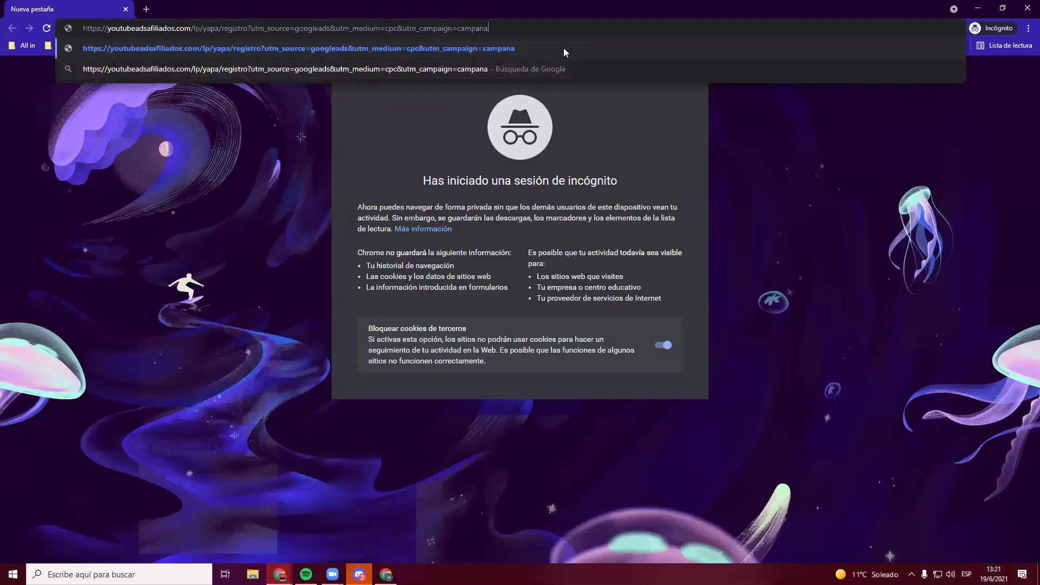
- Load the registration page with the utm_campaign=campana address and dismiss the sign-up pop-up
drag(419, 29, 523, 30)
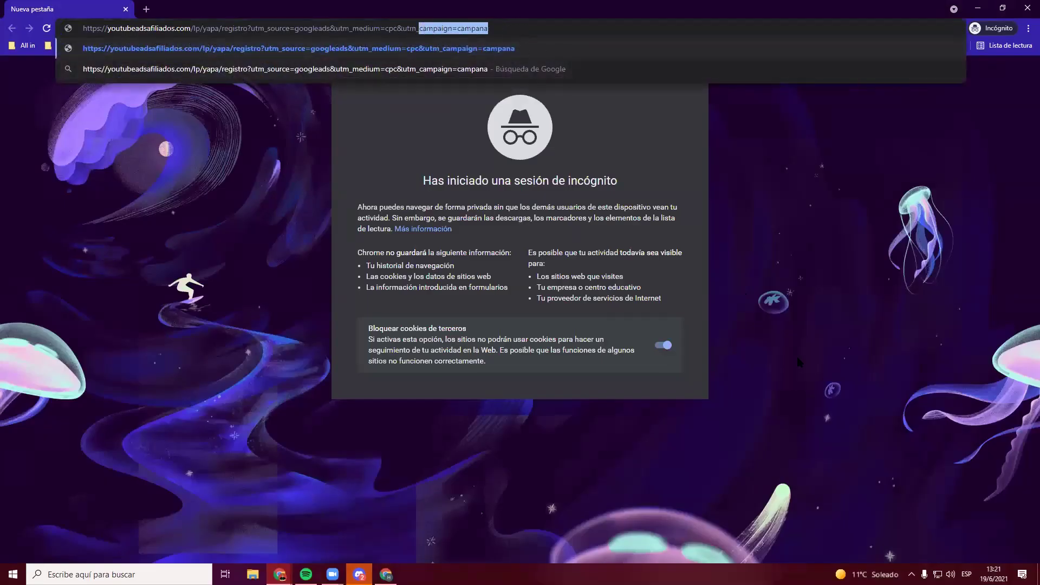
double_click(712, 7)
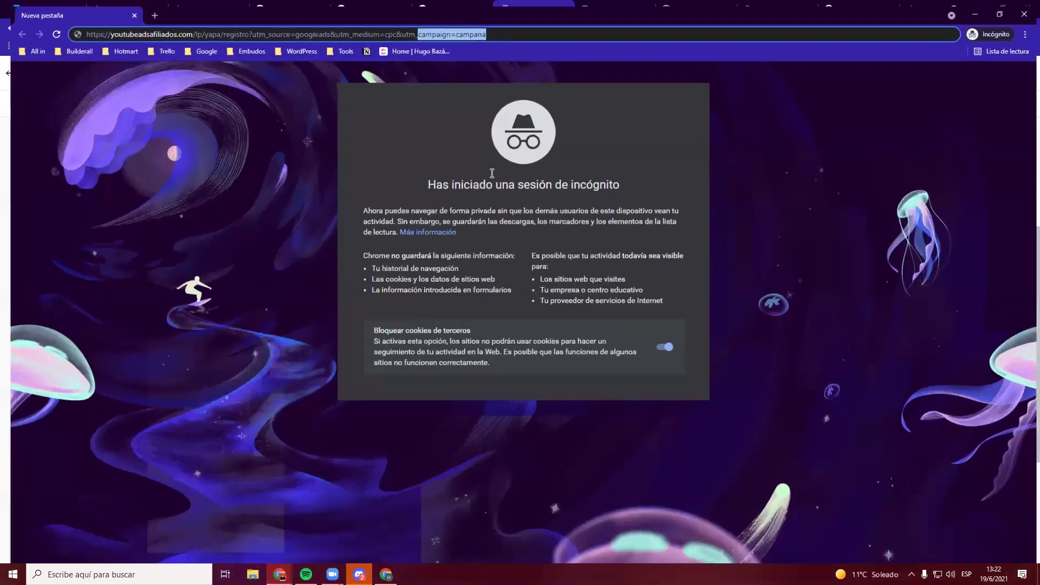
key(Return)
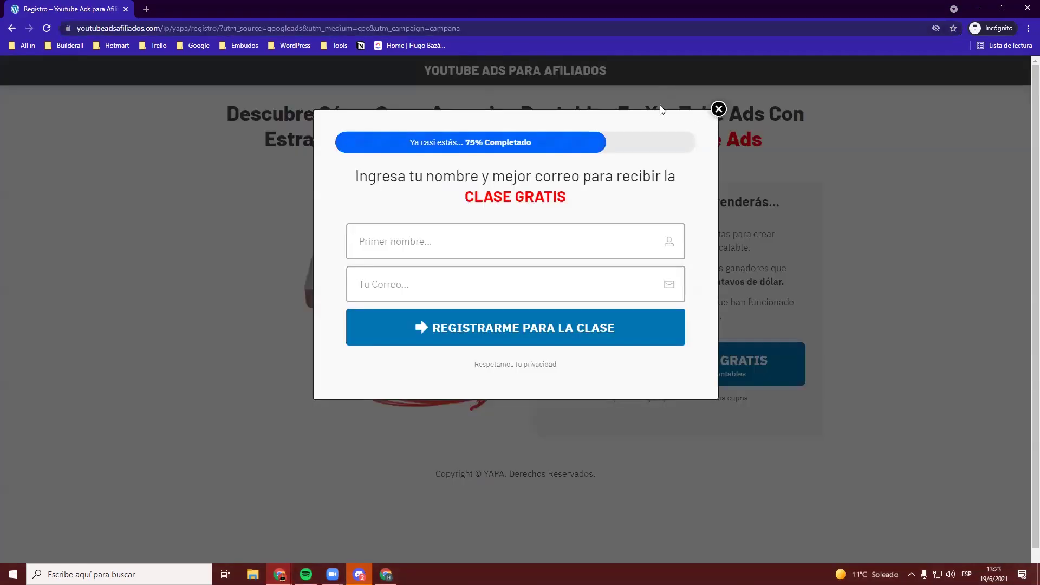
click(663, 108)
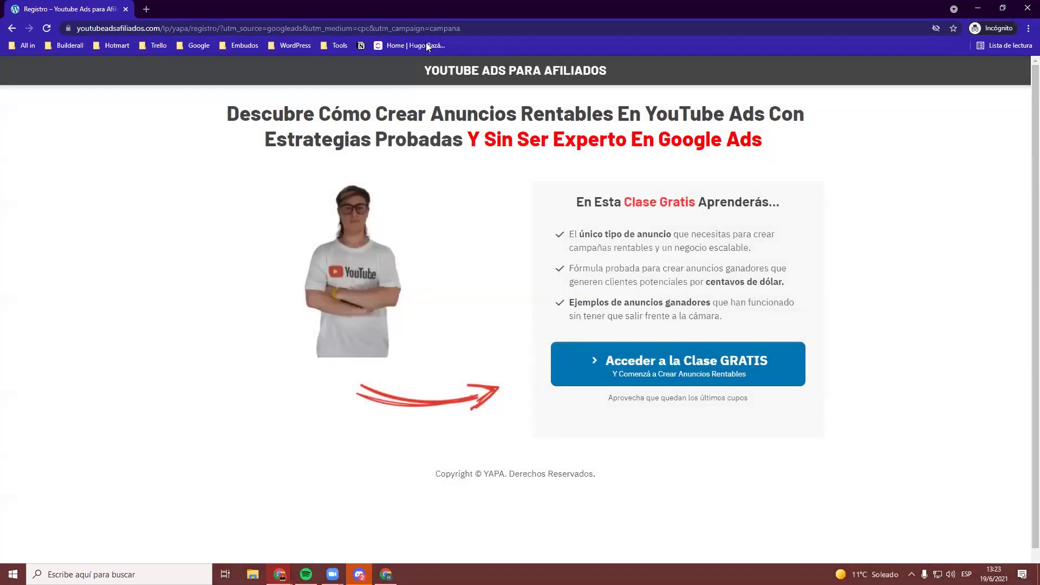
- Inspect the campana value in the loaded page's address against the personalized headline, dismissing the sign-up pop-up
mouse_move(400, 42)
double_click(468, 29)
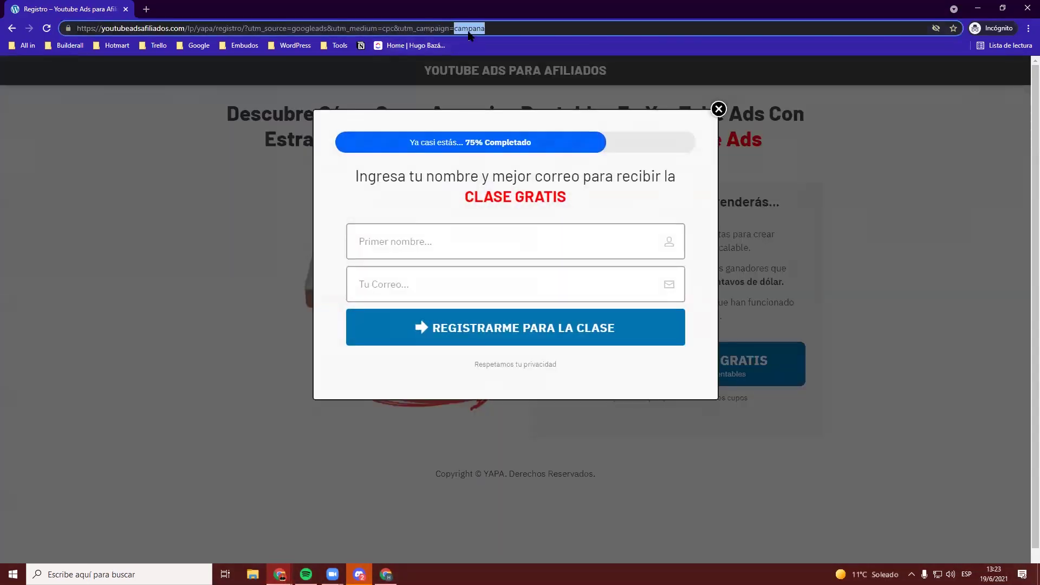
click(718, 108)
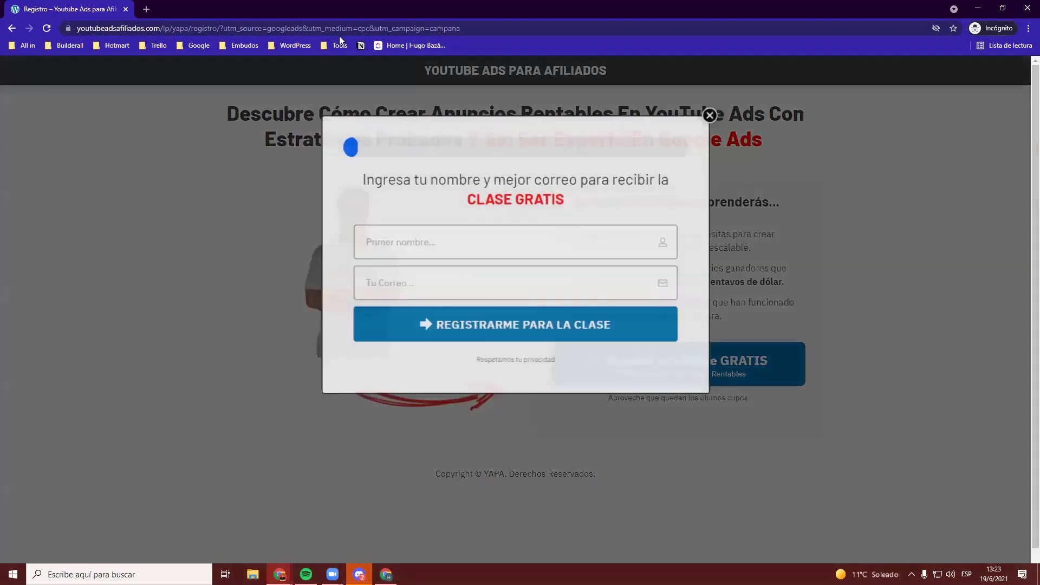
click(339, 30)
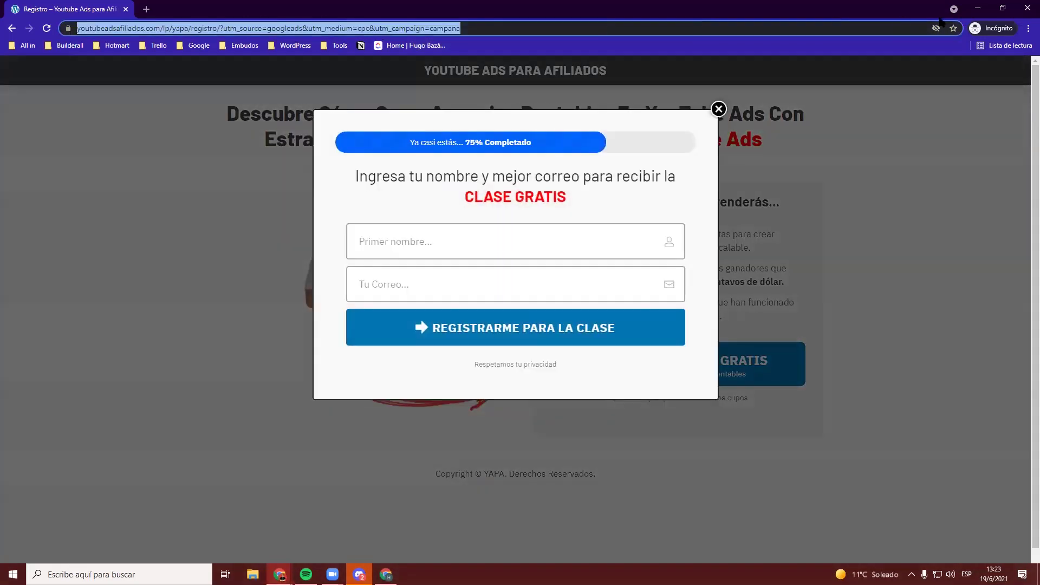
- Switch to the Google Ads campaign list and clear the selection of all campaigns
click(979, 11)
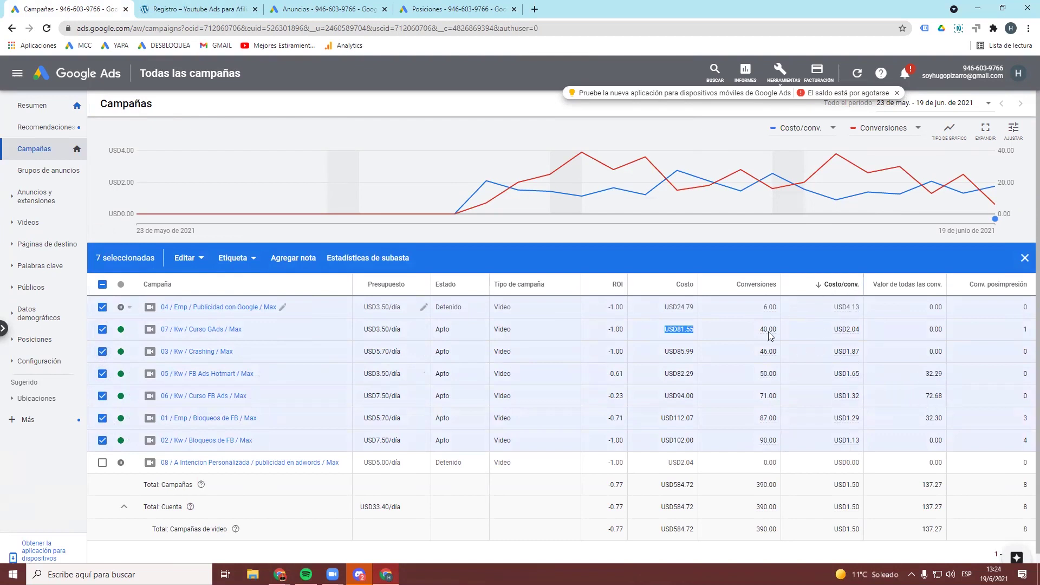
click(102, 285)
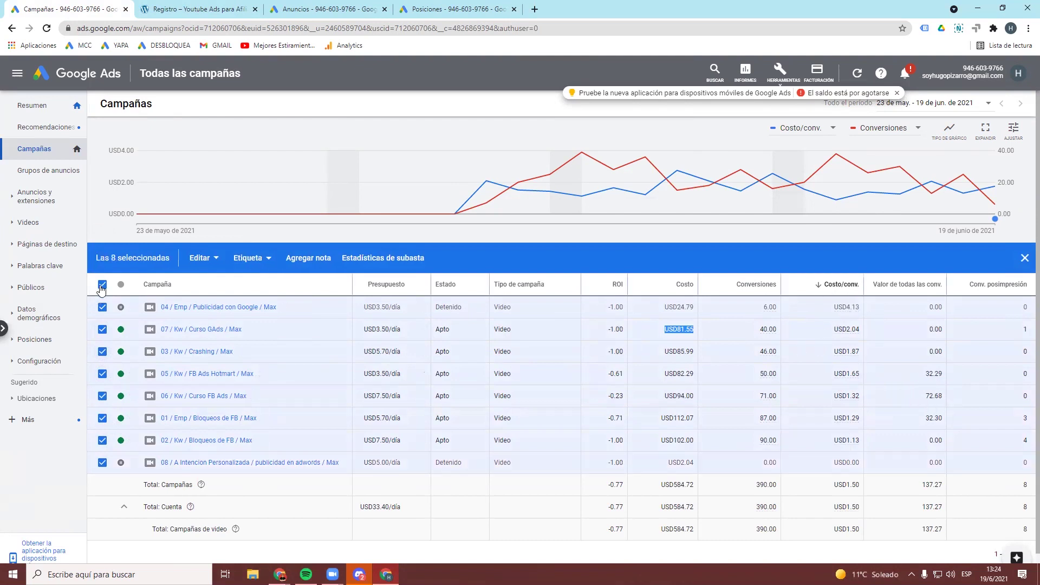
click(101, 285)
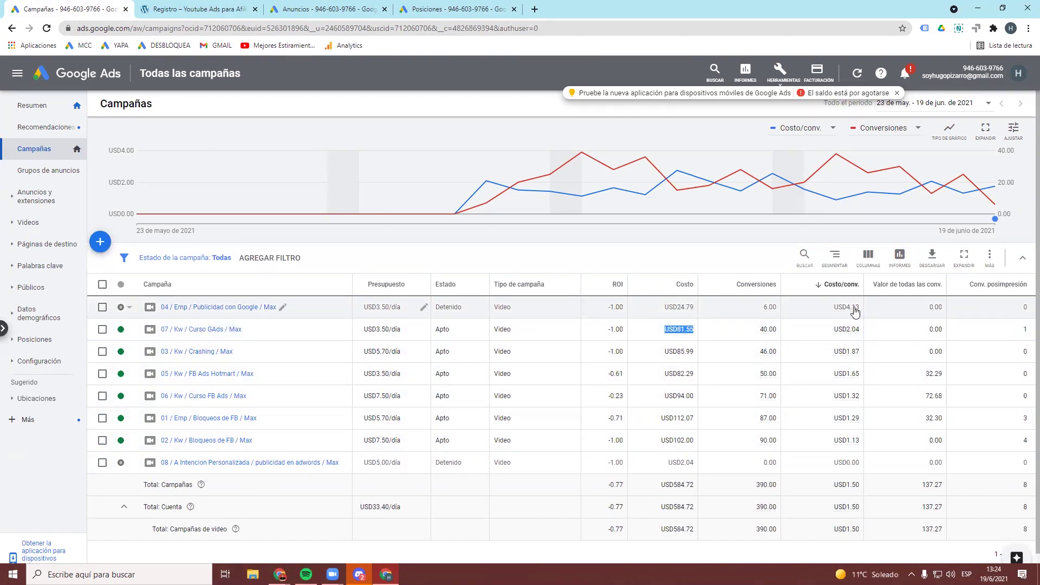
- Open the 07 / Kw / Curso GAds / Max campaign's ad group and start editing its Hook #7 ad
mouse_move(850, 333)
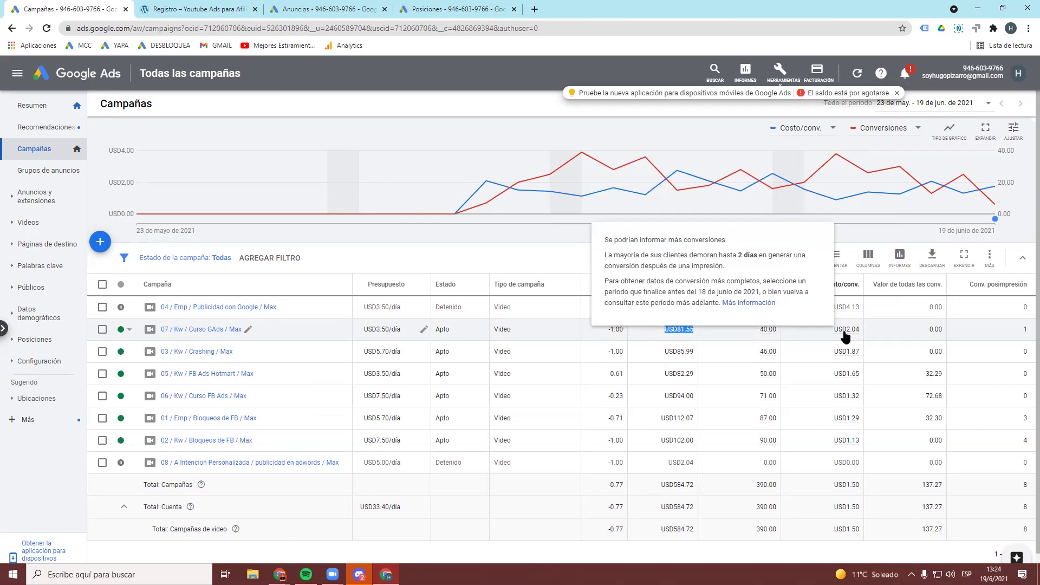
click(199, 329)
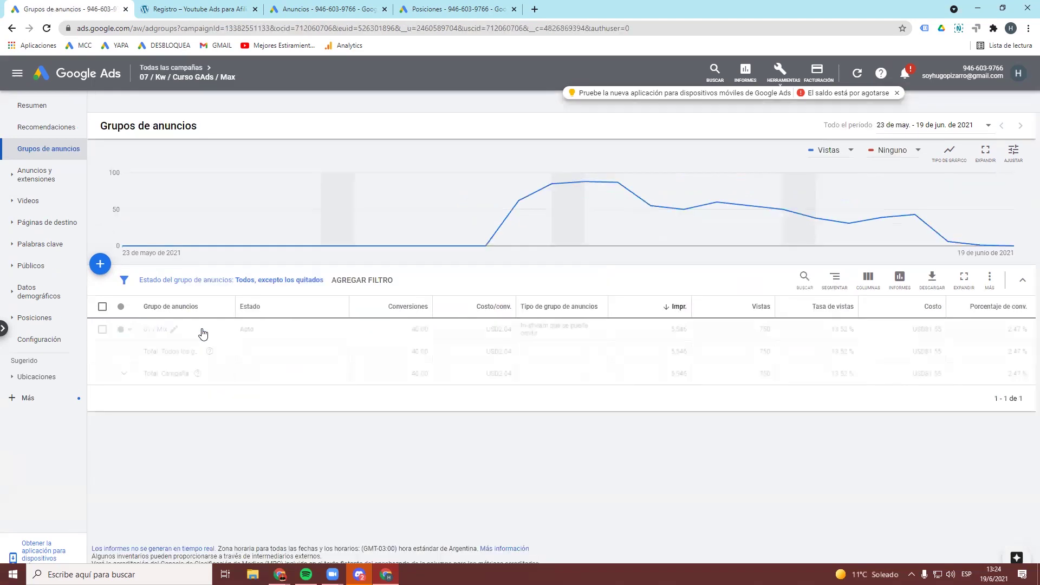
click(162, 331)
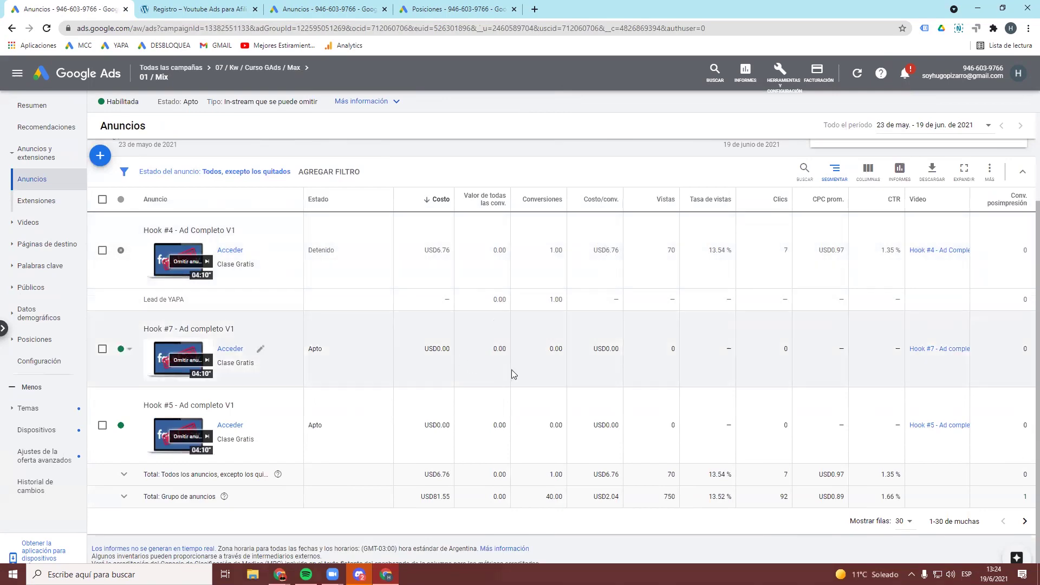
click(260, 349)
click(612, 361)
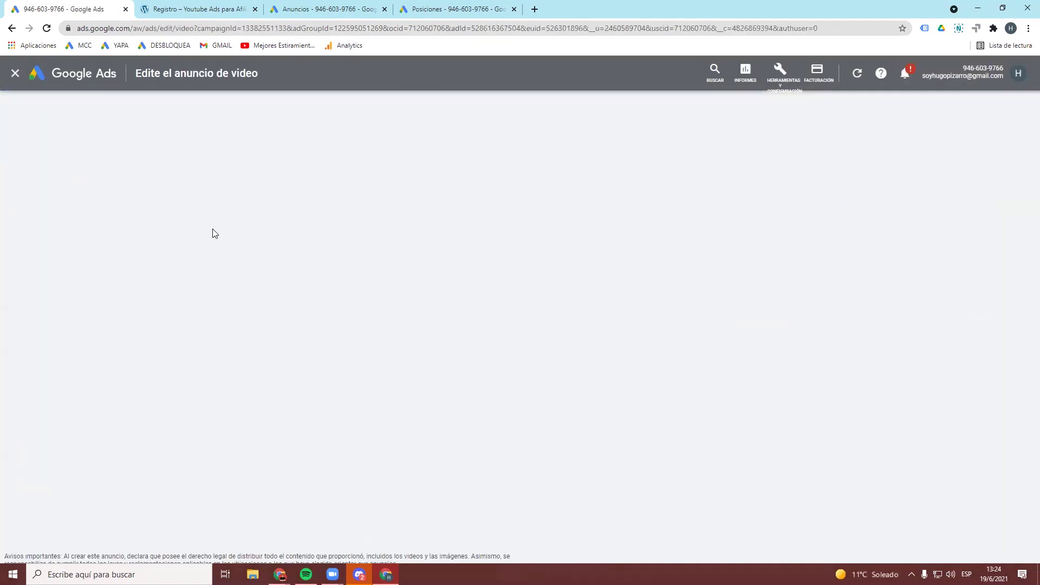
- Examine the UTM parameters in the Hook #7 video ad's final URL, from utm_source through utm_campaign
drag(292, 287, 496, 287)
click(319, 286)
mouse_move(474, 287)
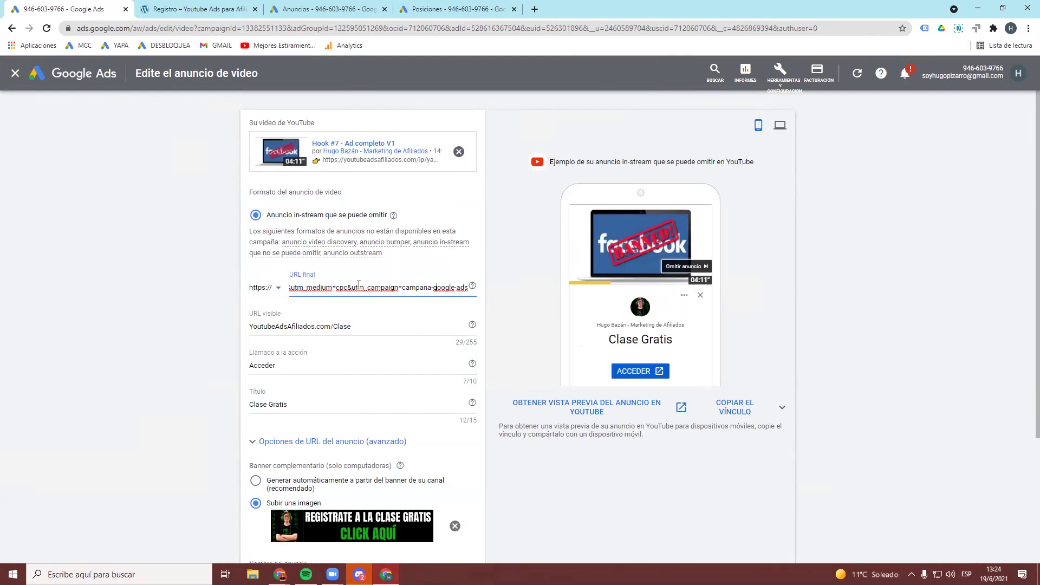
drag(306, 292, 487, 288)
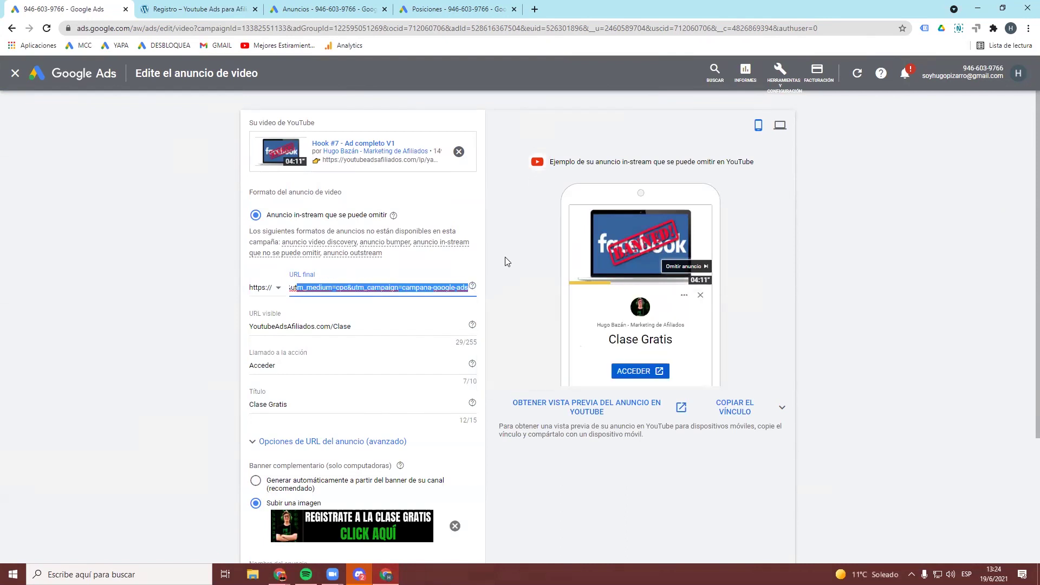
click(492, 262)
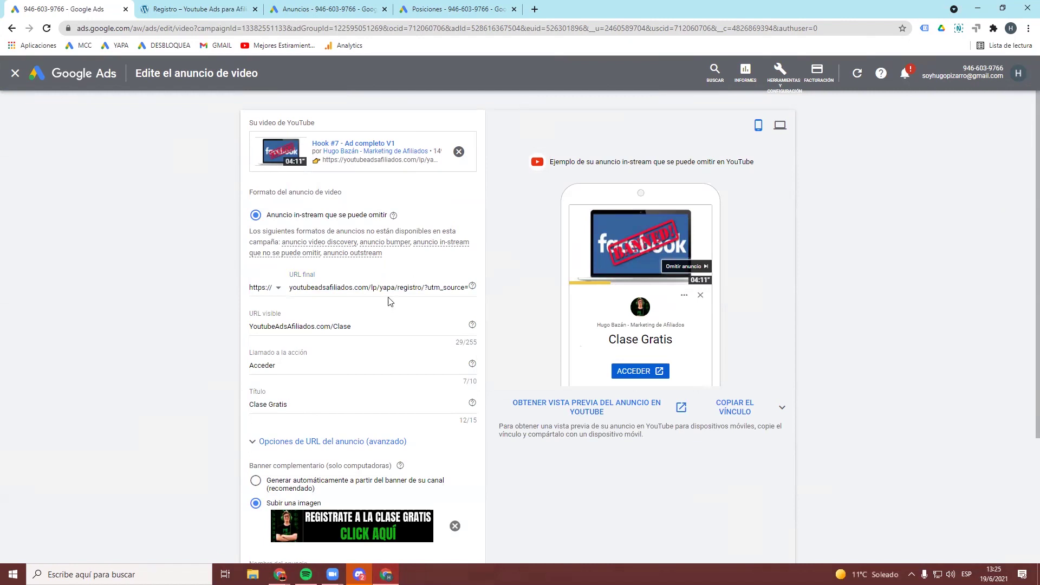
drag(411, 287, 432, 287)
click(436, 287)
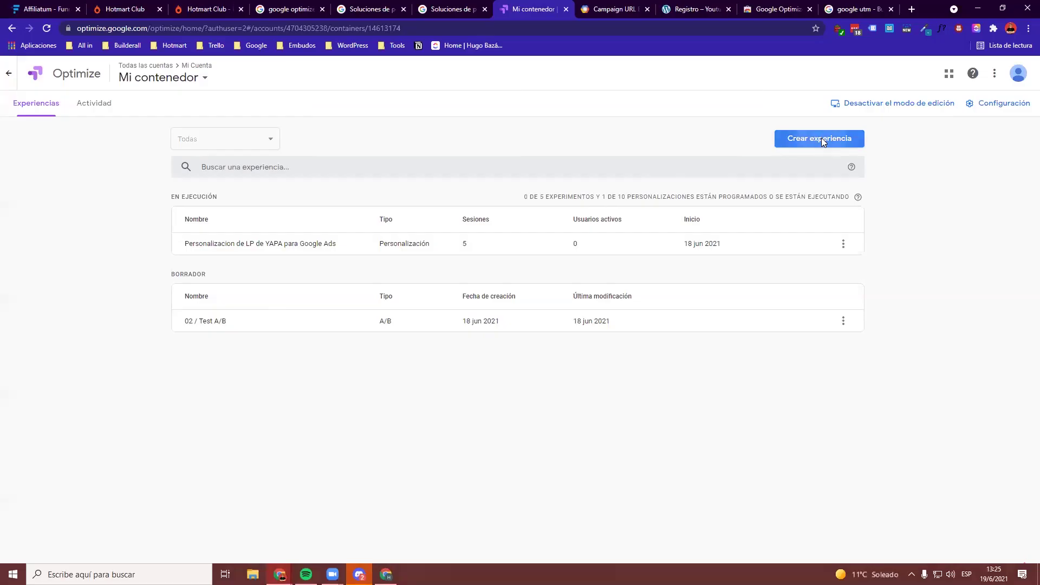
- Start creating an experience in Optimize, and review the 02 / Test A/B draft's variants, page targeting and objectives
click(819, 139)
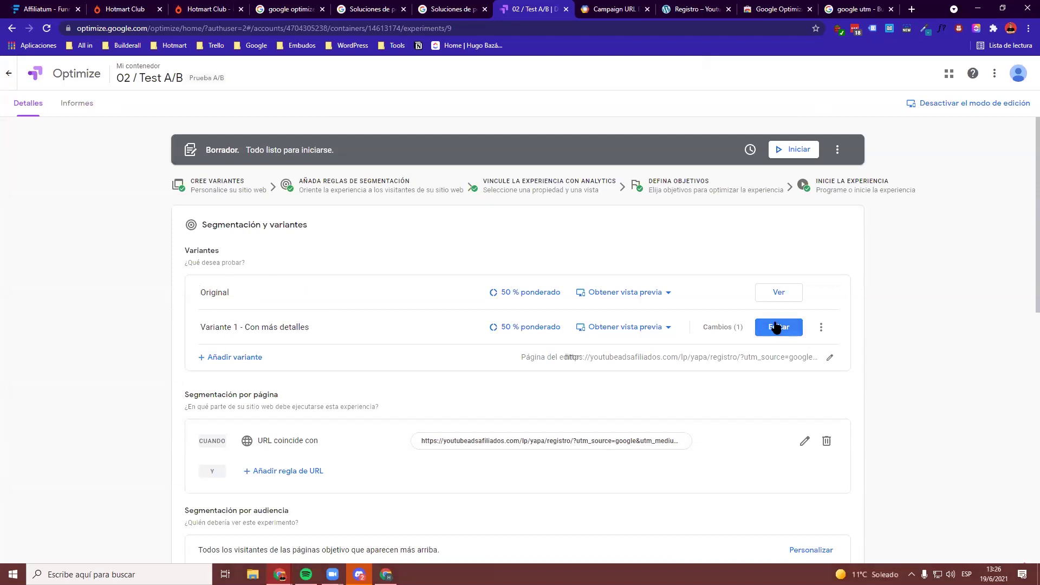
scroll(775, 326, down, 3)
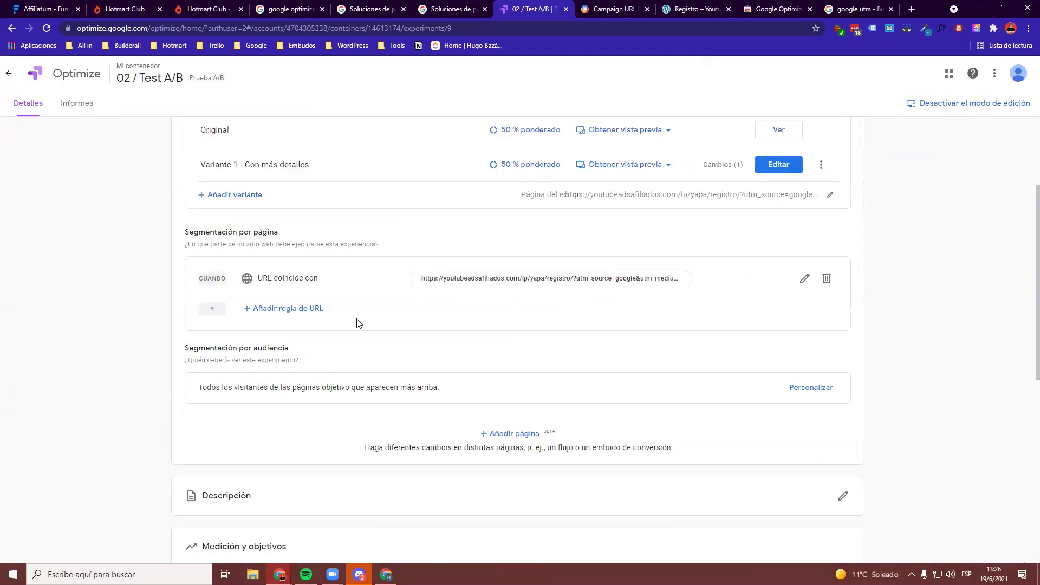
scroll(353, 303, down, 6)
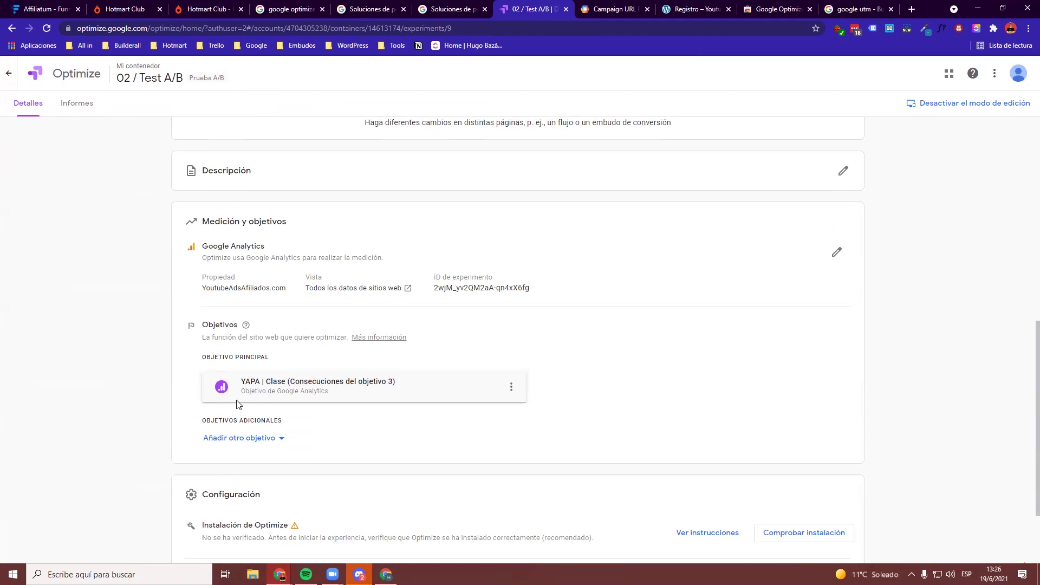
- Browse the additional objectives available for the 02 / Test A/B draft without choosing one, and return to the container's experience list
click(266, 438)
click(569, 217)
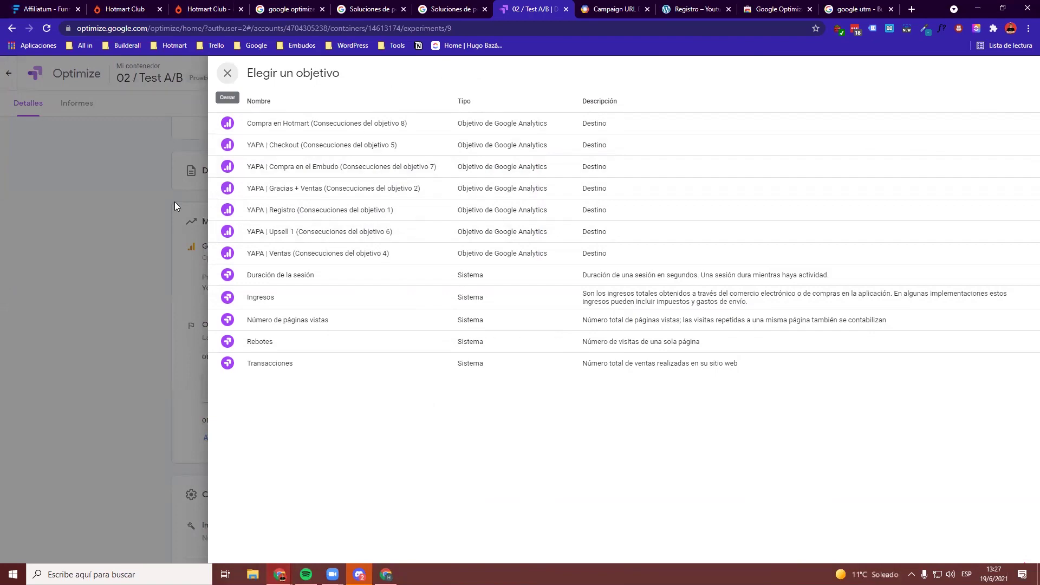
click(278, 208)
click(423, 253)
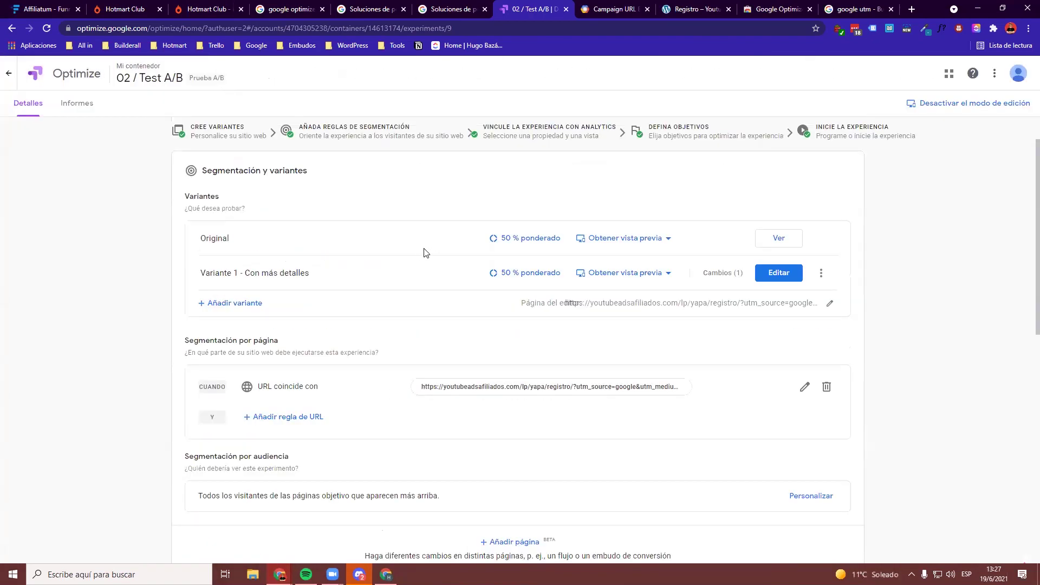
scroll(411, 249, down, 12)
click(271, 330)
click(495, 214)
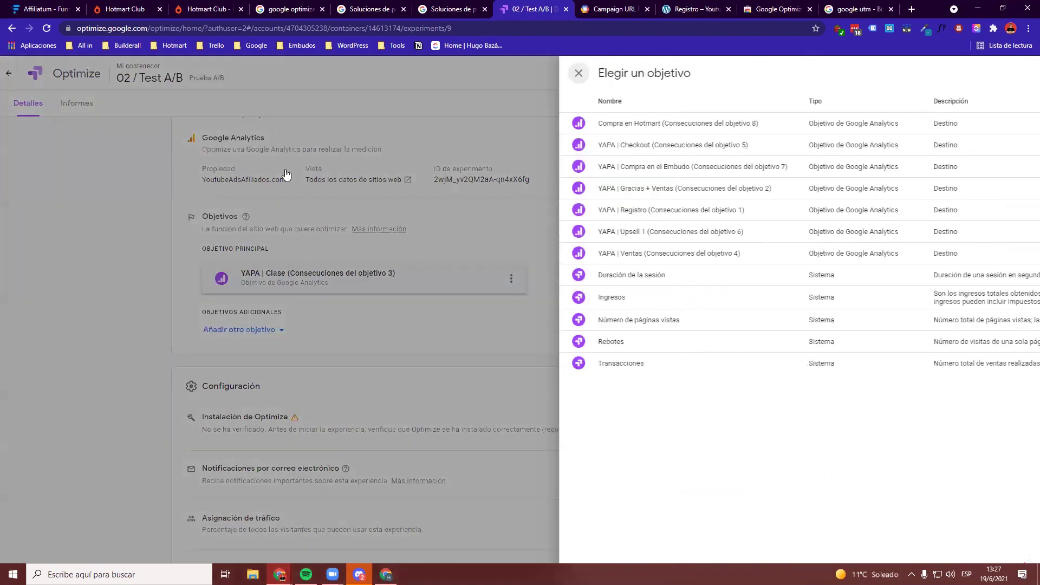
click(283, 139)
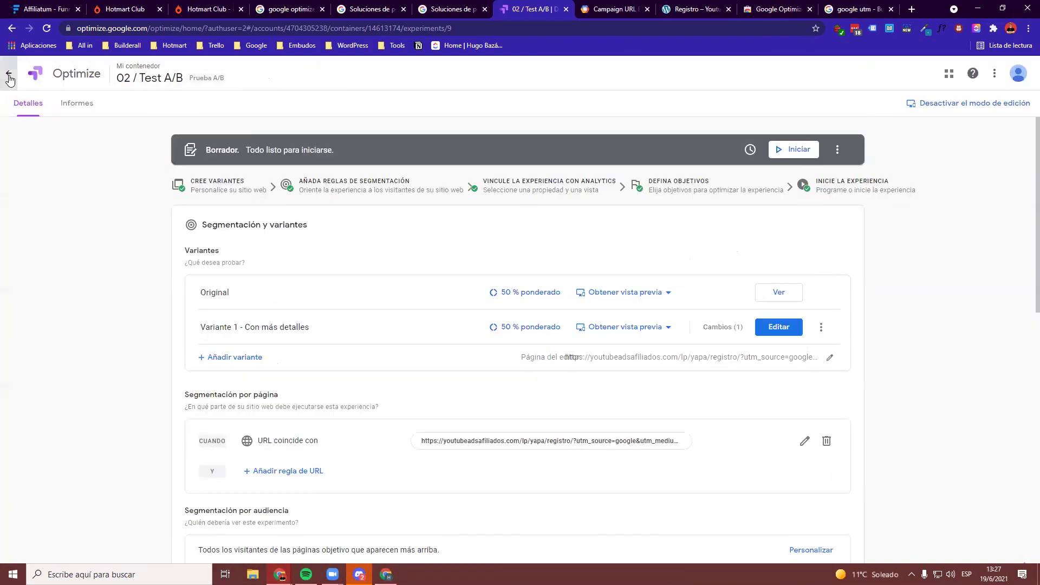
click(9, 73)
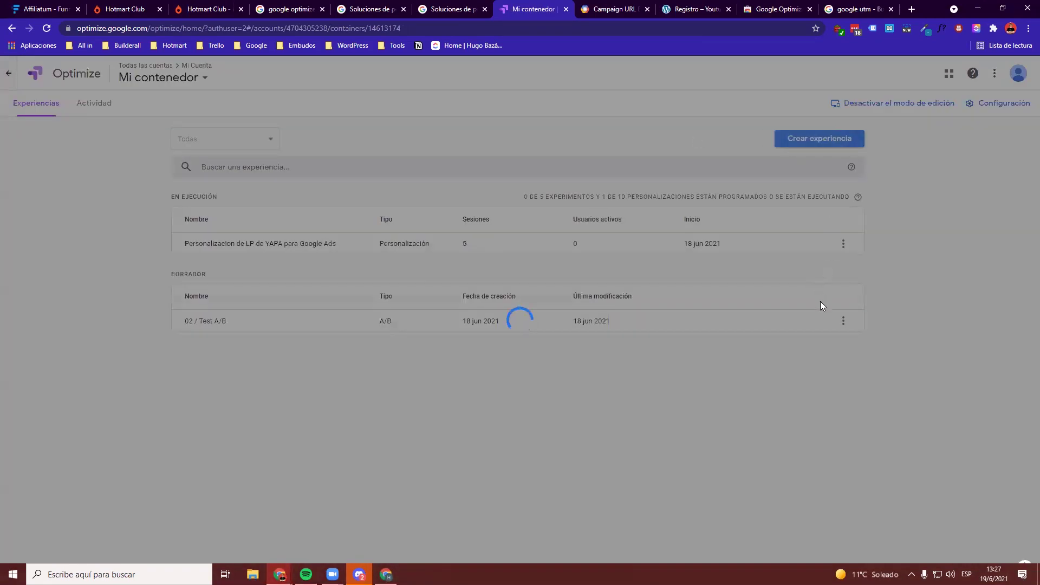